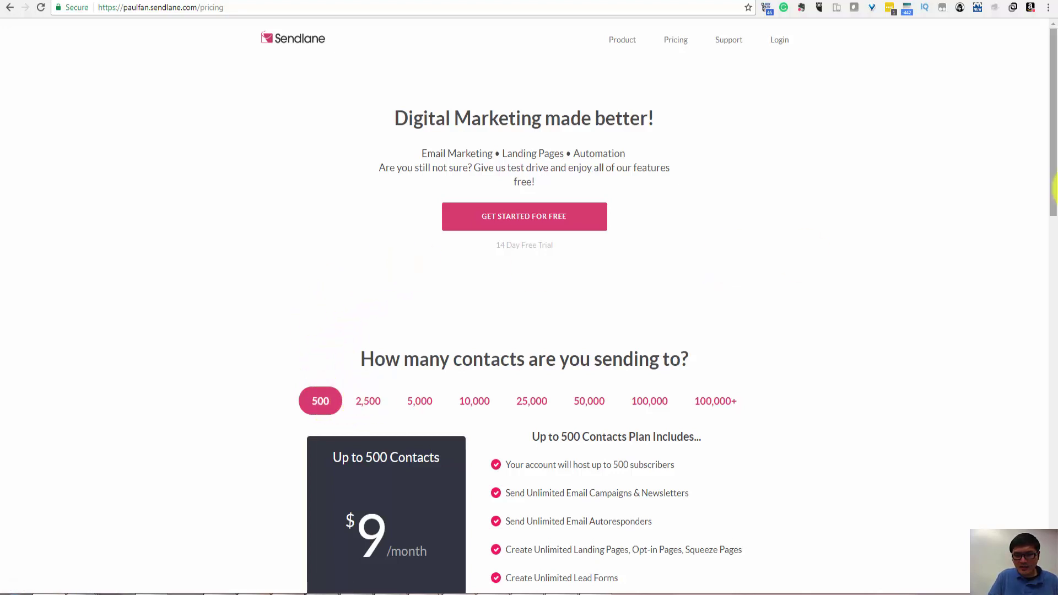
View the pricing plan for up to 10,000 contacts on the Sendlane pricing page.
drag(1051, 168, 525, 260)
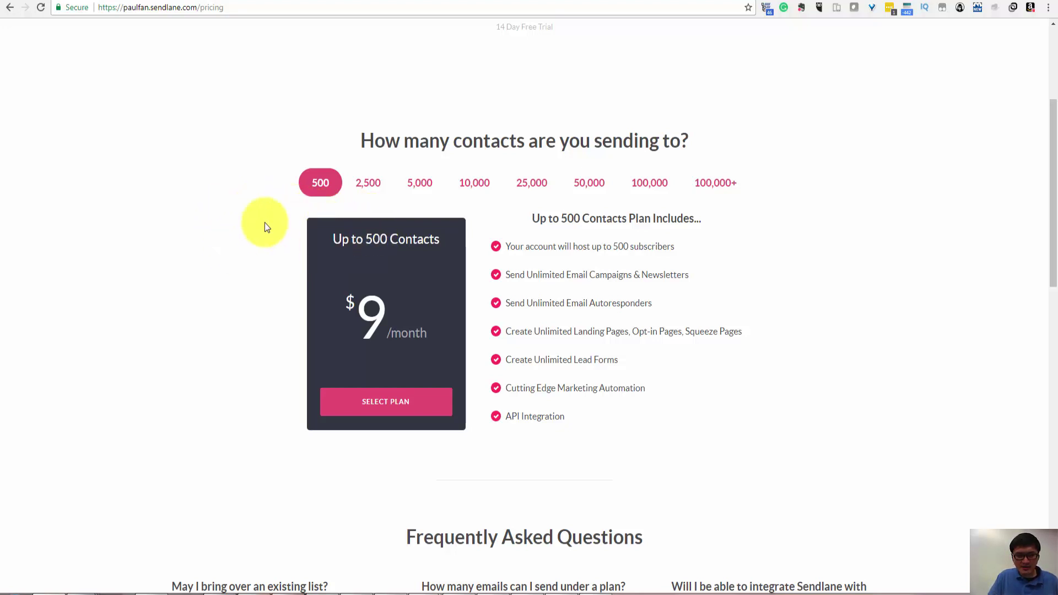
click(476, 187)
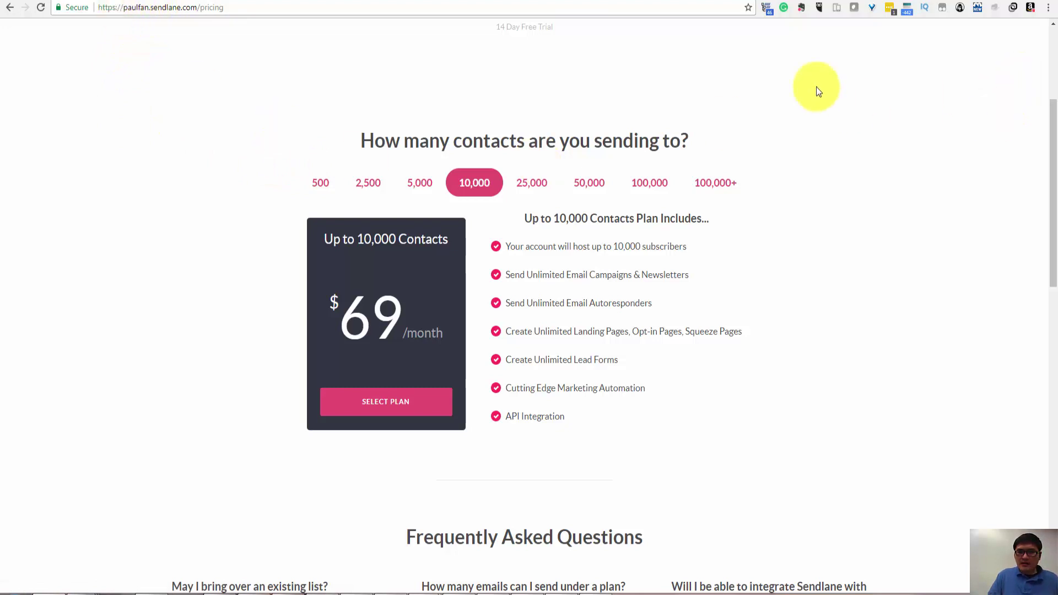
Log in to the Sendlane account with the saved credentials.
scroll(1051, 167, up, 4)
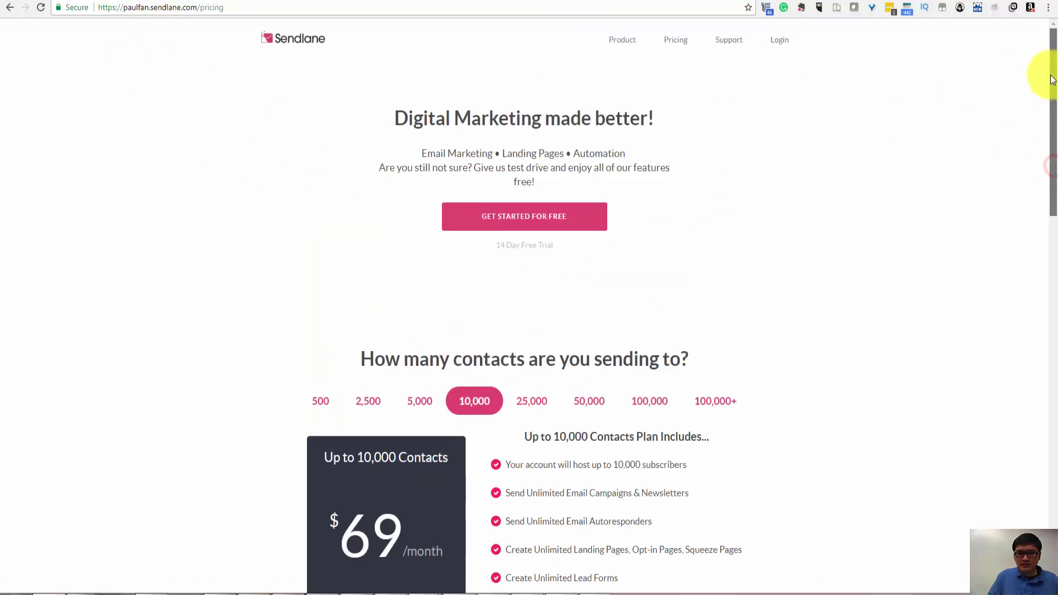
click(779, 48)
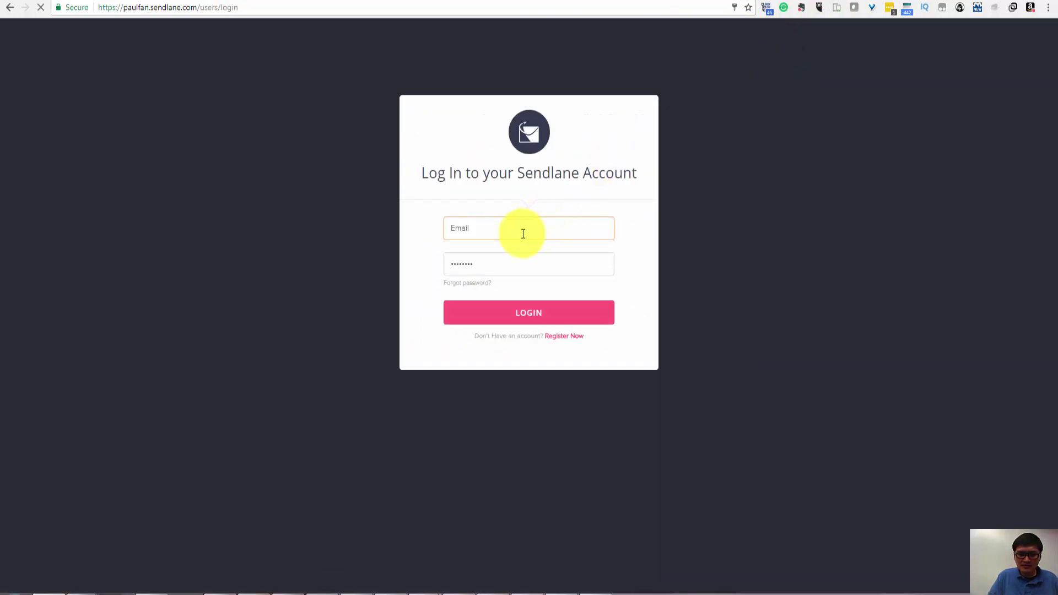
click(522, 313)
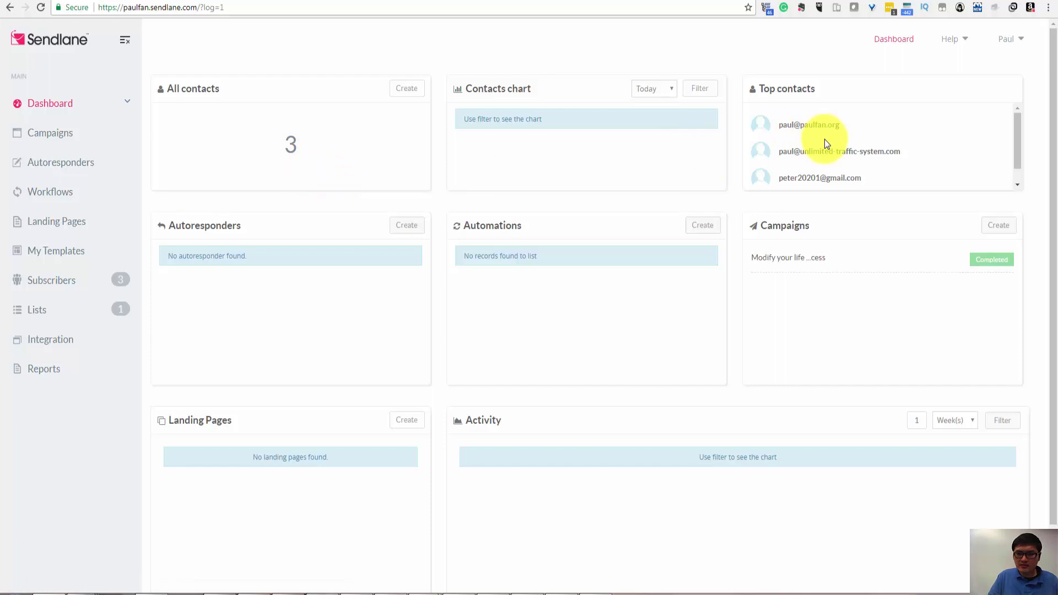
Look over the campaigns list and the campaign shortcuts under Dashboard.
click(71, 135)
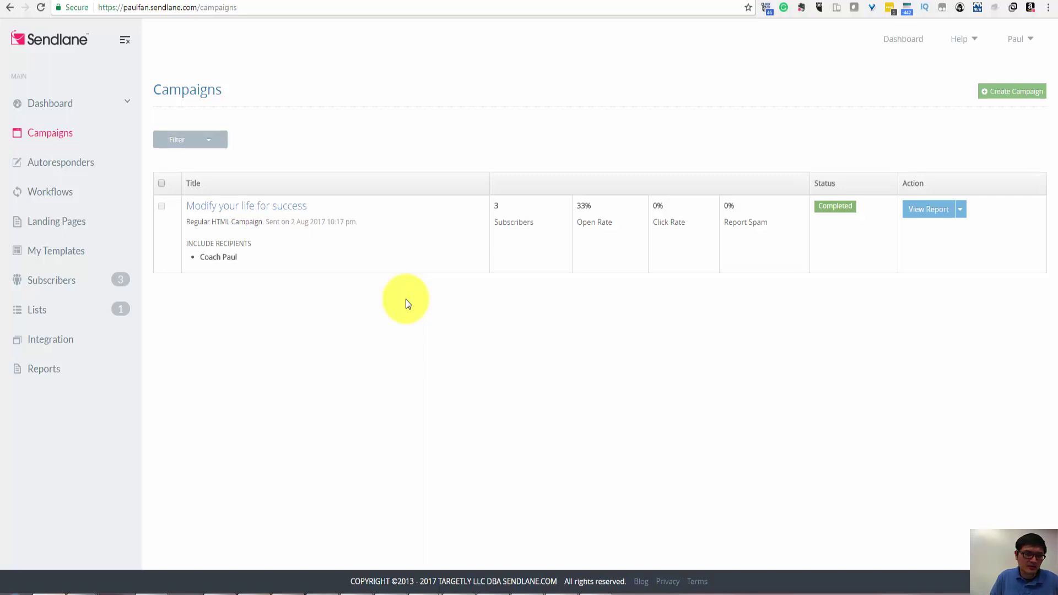
click(66, 104)
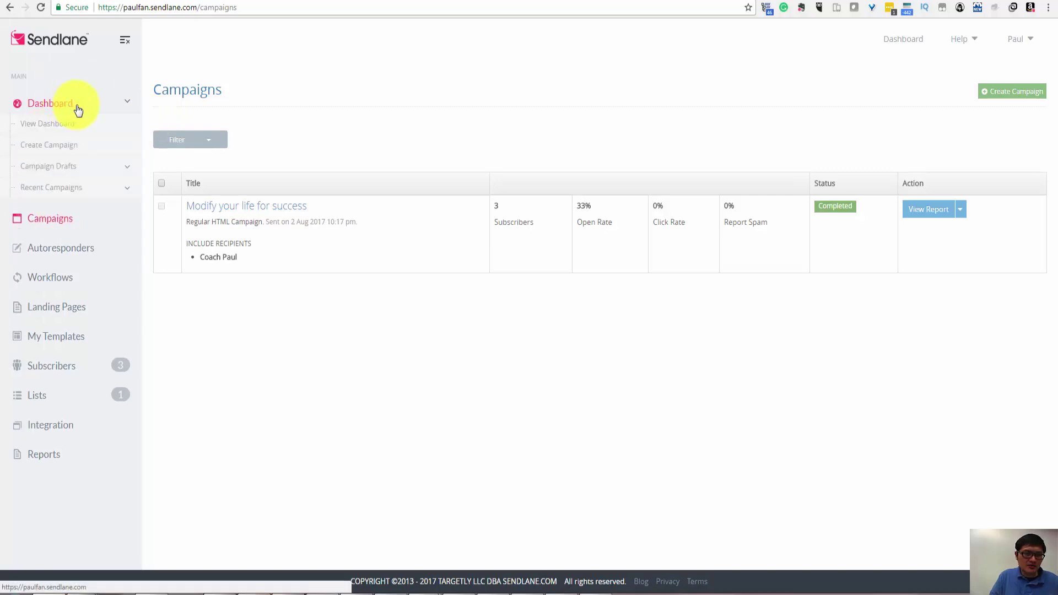
click(51, 219)
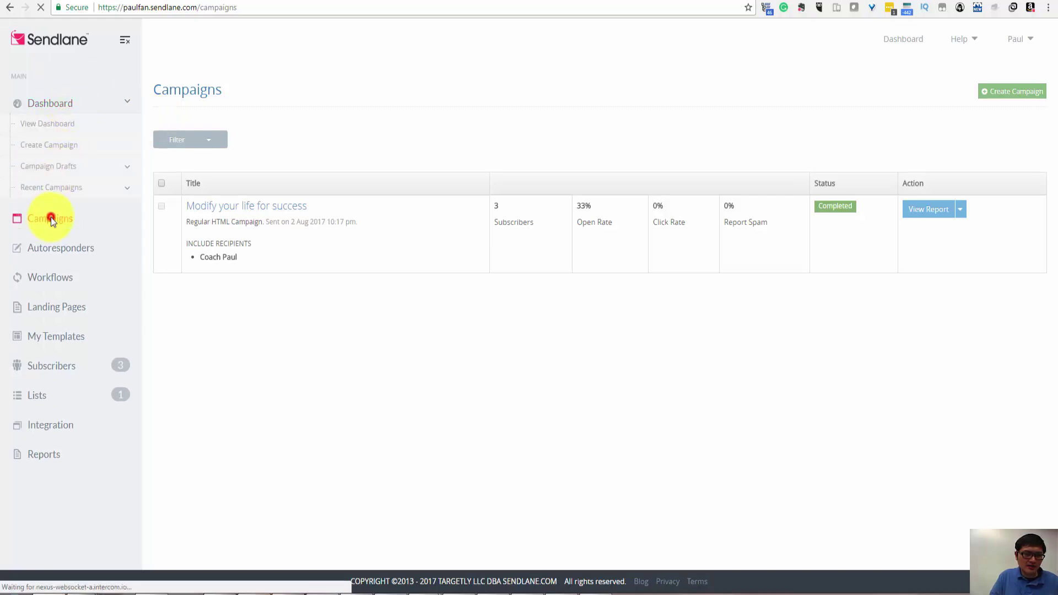
Open the autoresponders list and start a new autoresponder to view its campaign setup form.
click(64, 249)
click(65, 161)
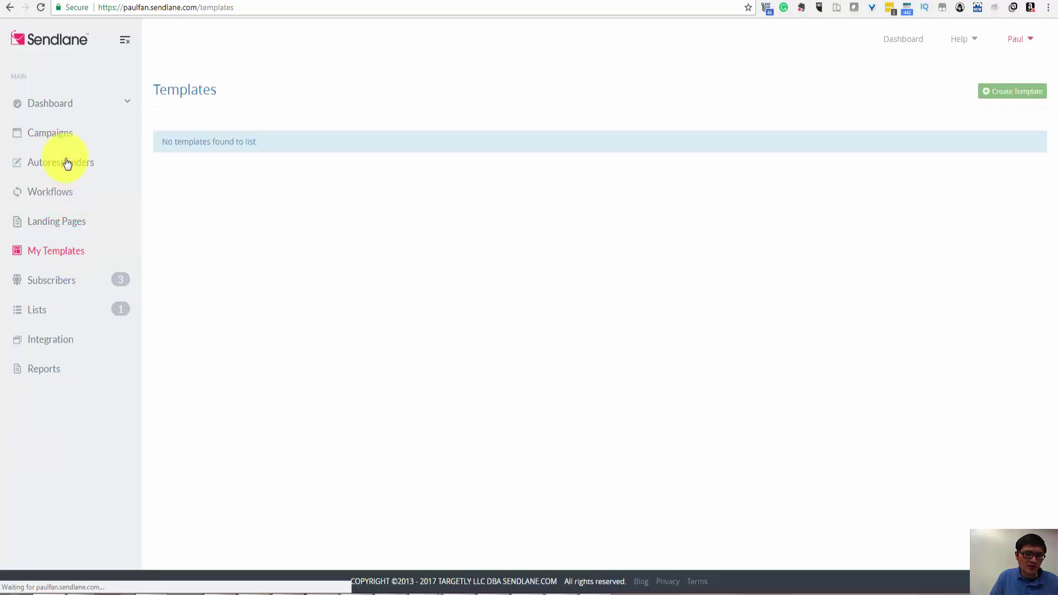
click(64, 161)
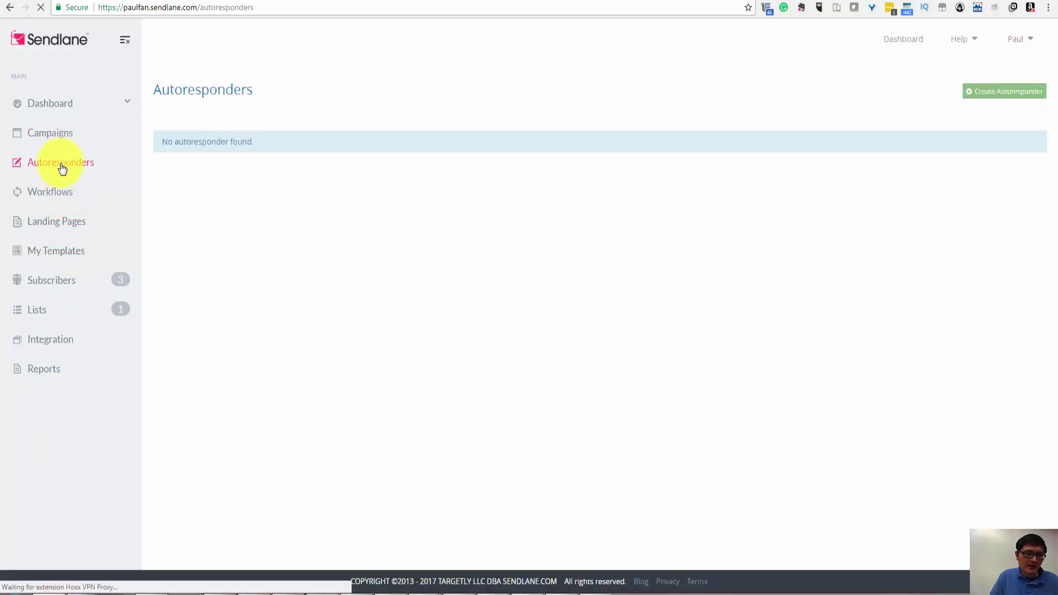
click(1006, 92)
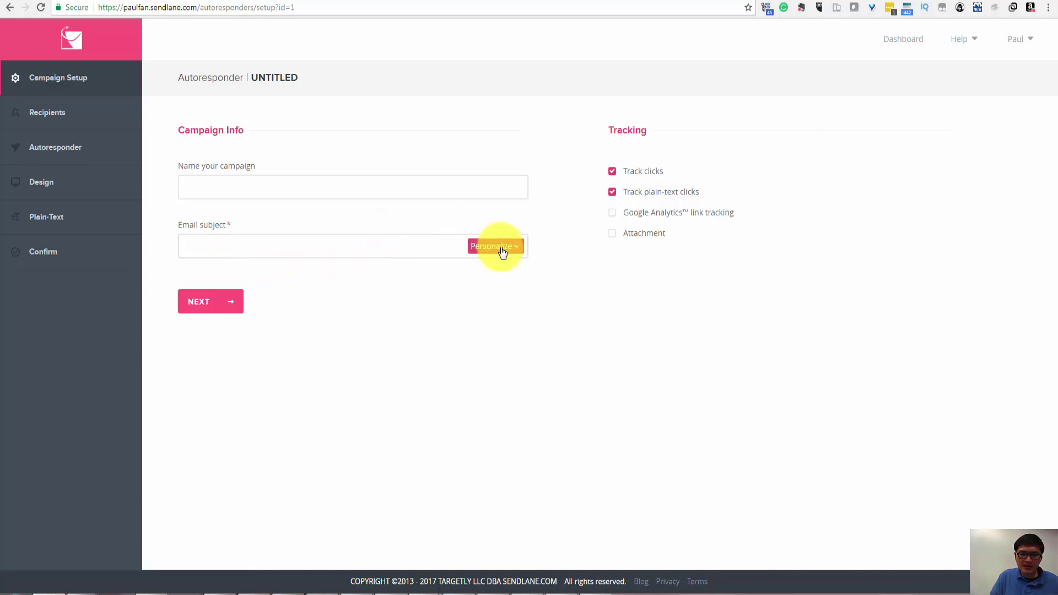
Go through the new autoresponder's Recipients, Autoresponder, Design, Plain-Text and Confirm stages and return to the dashboard.
click(59, 114)
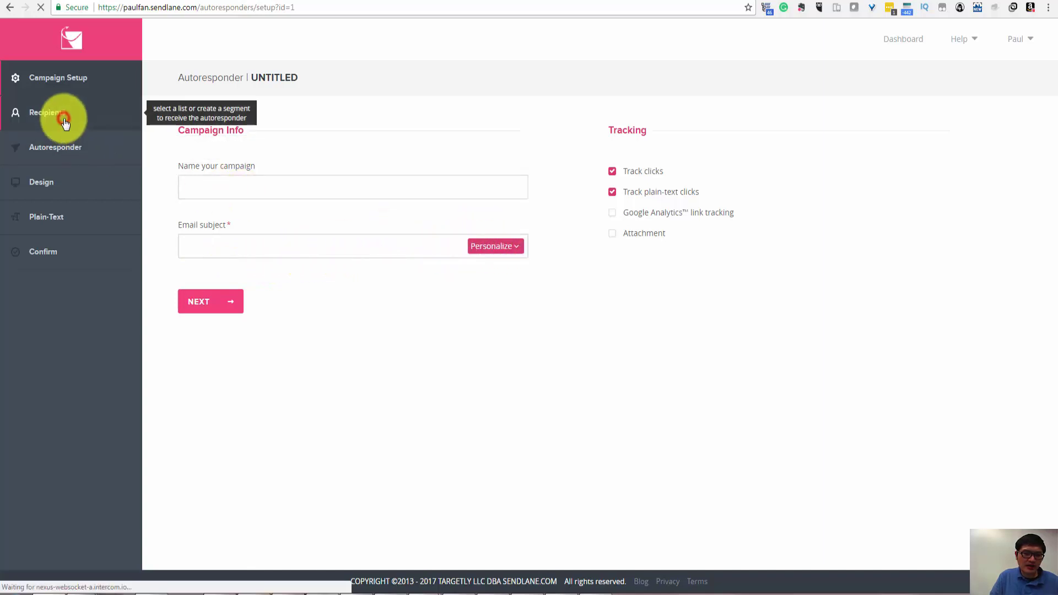
click(57, 117)
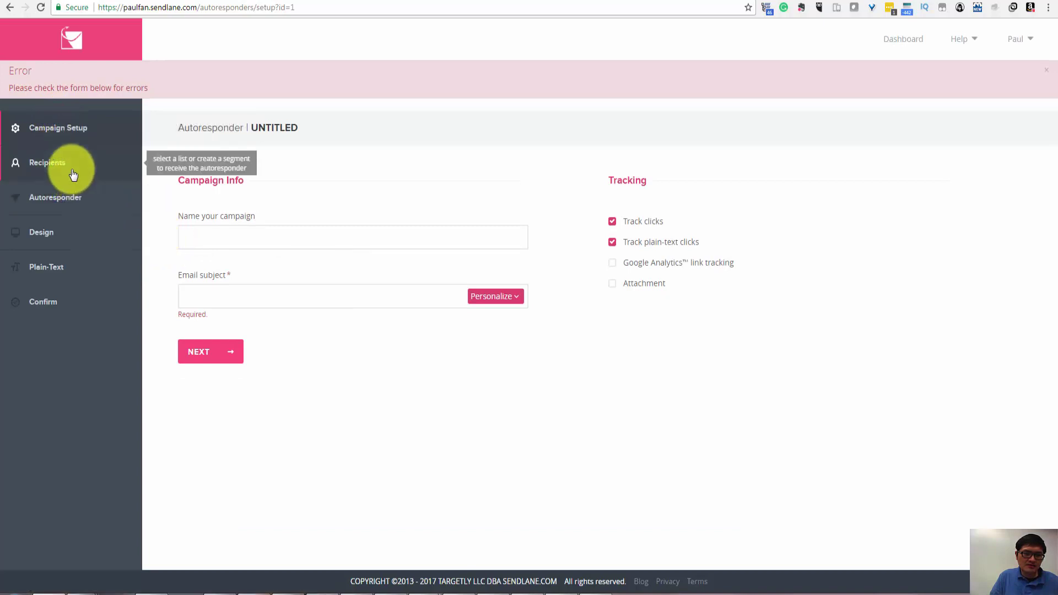
click(68, 202)
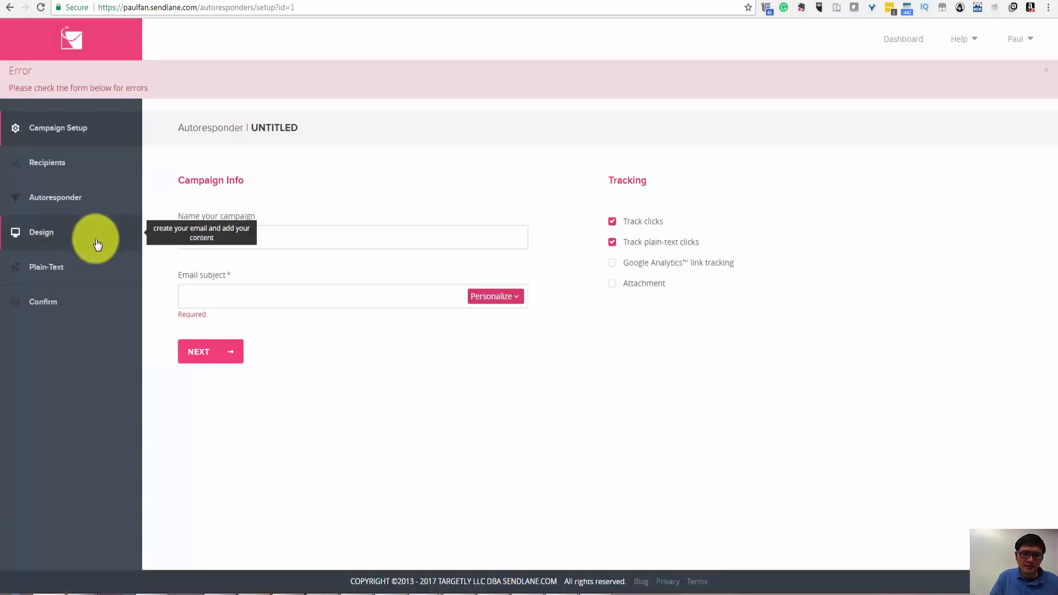
click(66, 268)
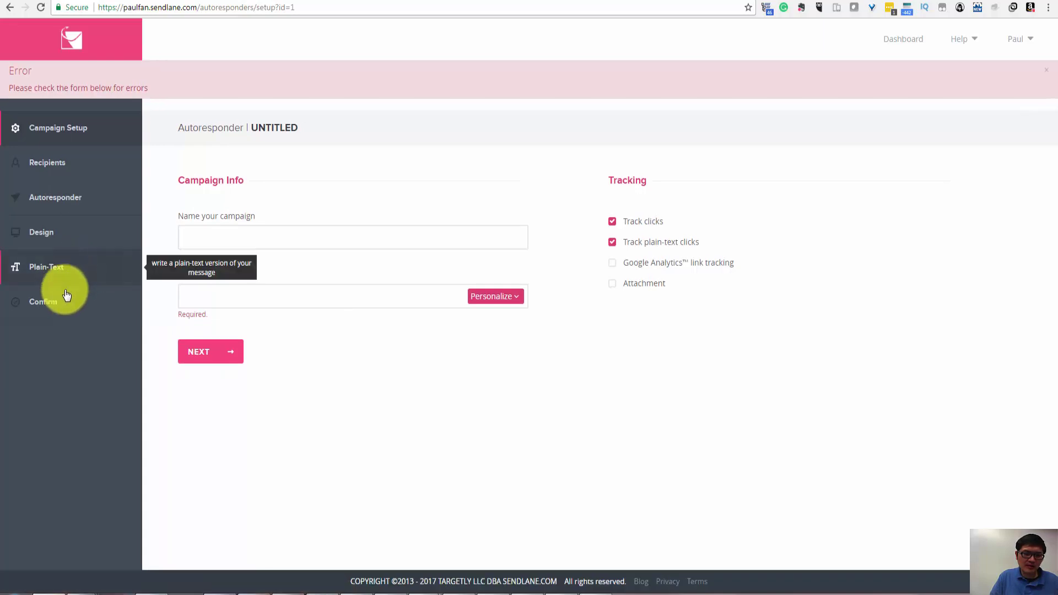
click(53, 309)
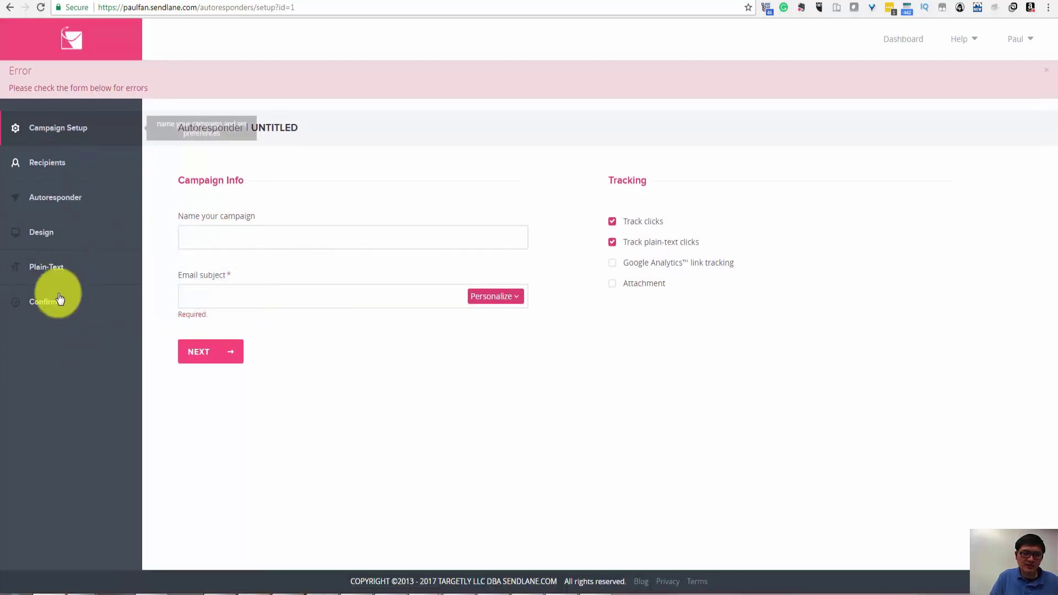
click(74, 36)
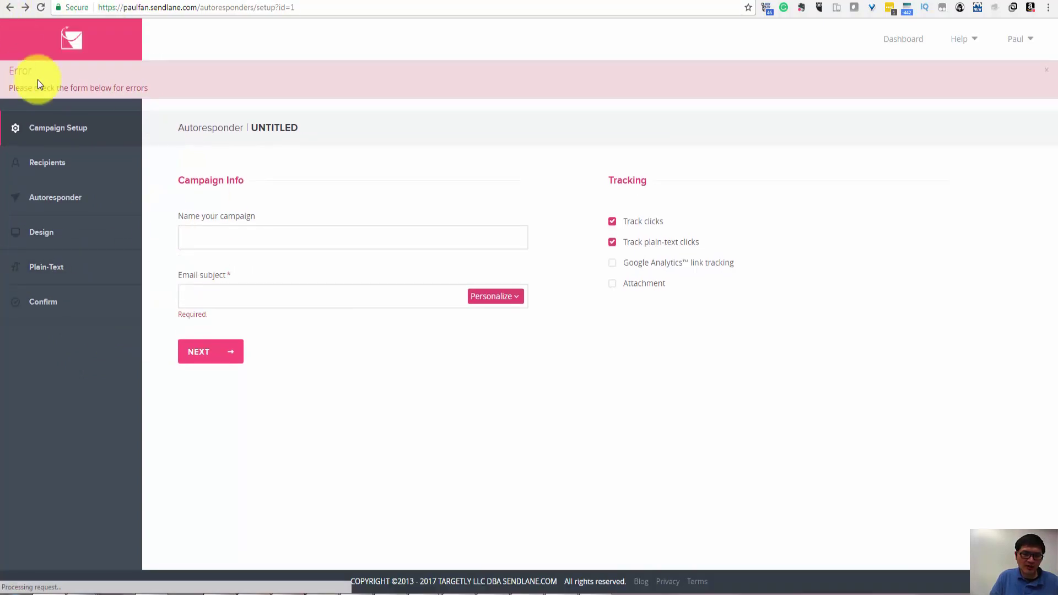
click(51, 234)
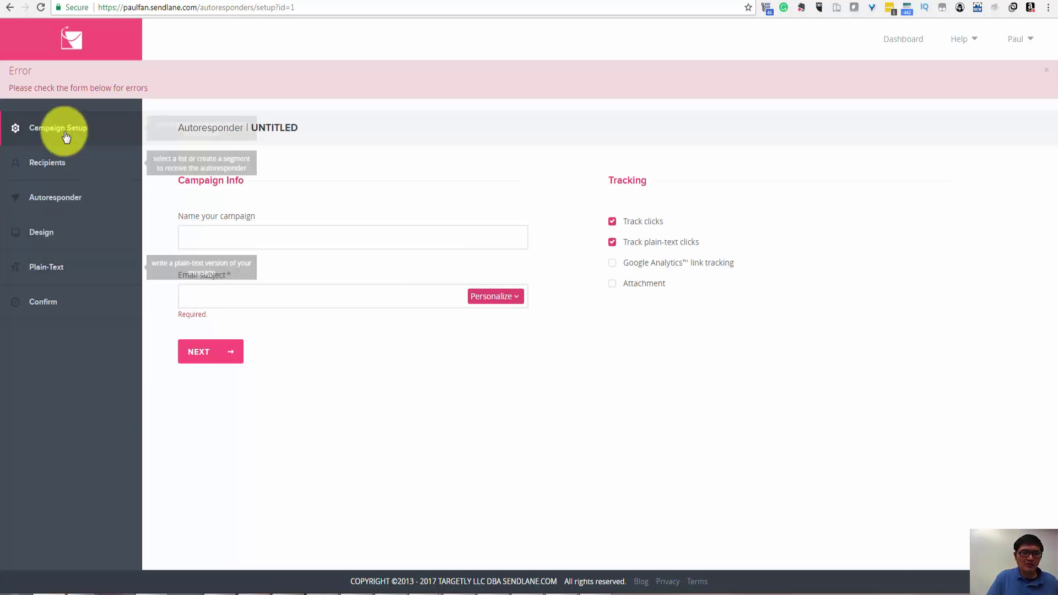
click(68, 45)
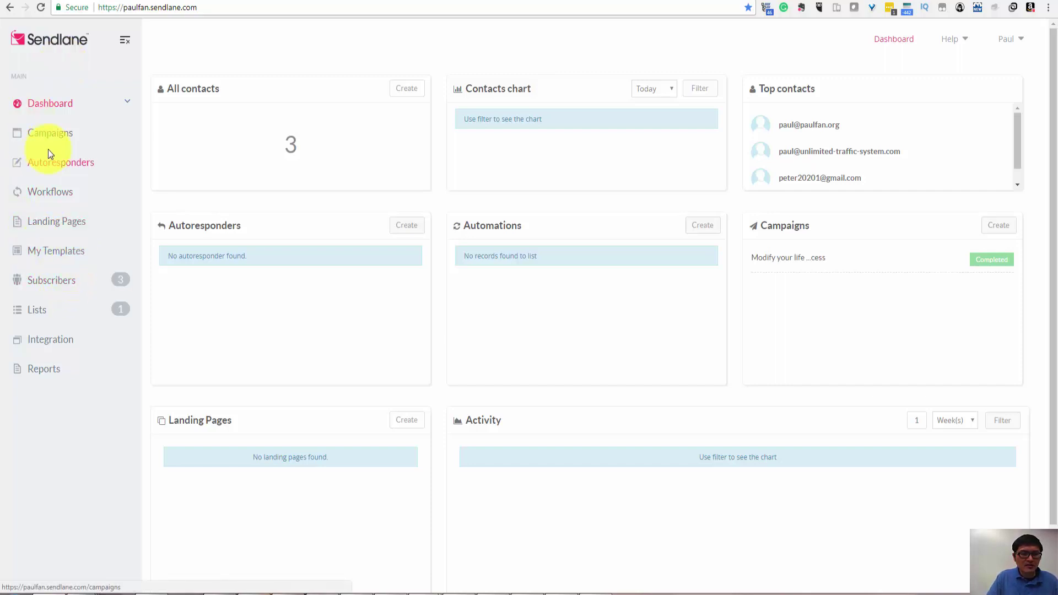
Look at the account's Workflows and Landing Pages sections.
click(47, 194)
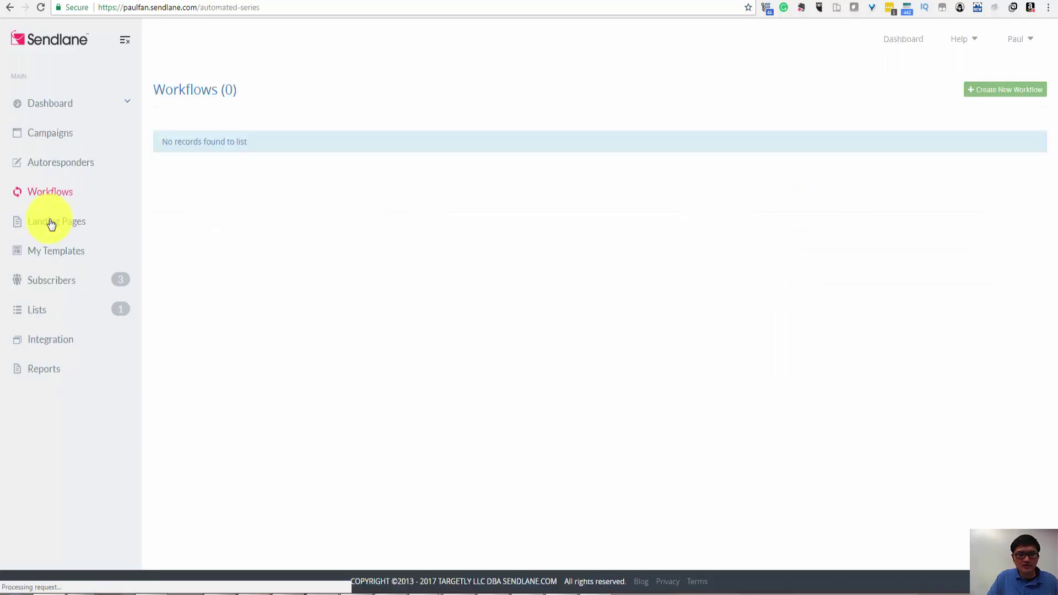
click(51, 222)
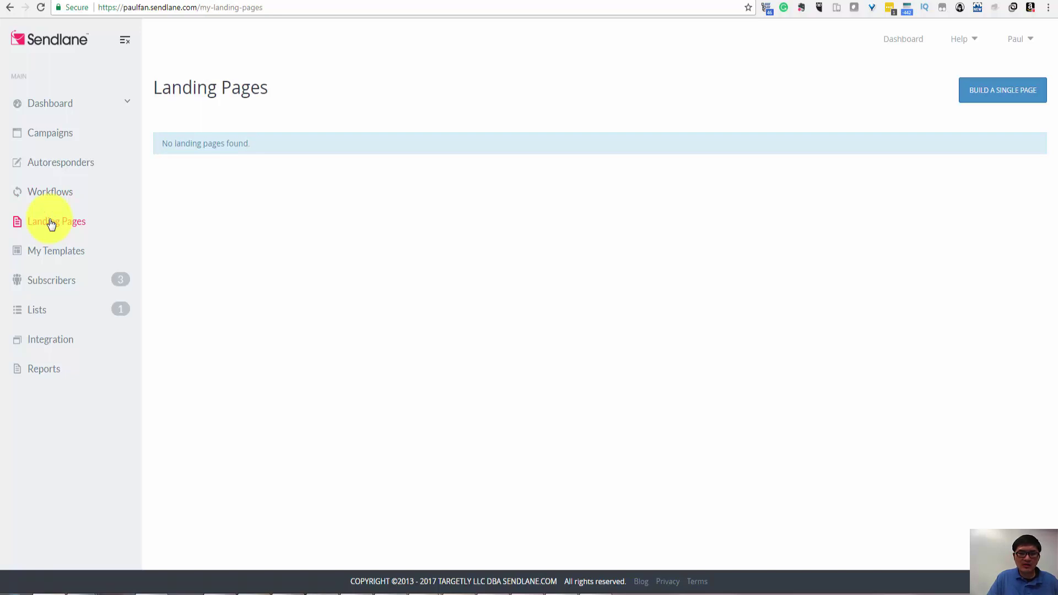
click(50, 253)
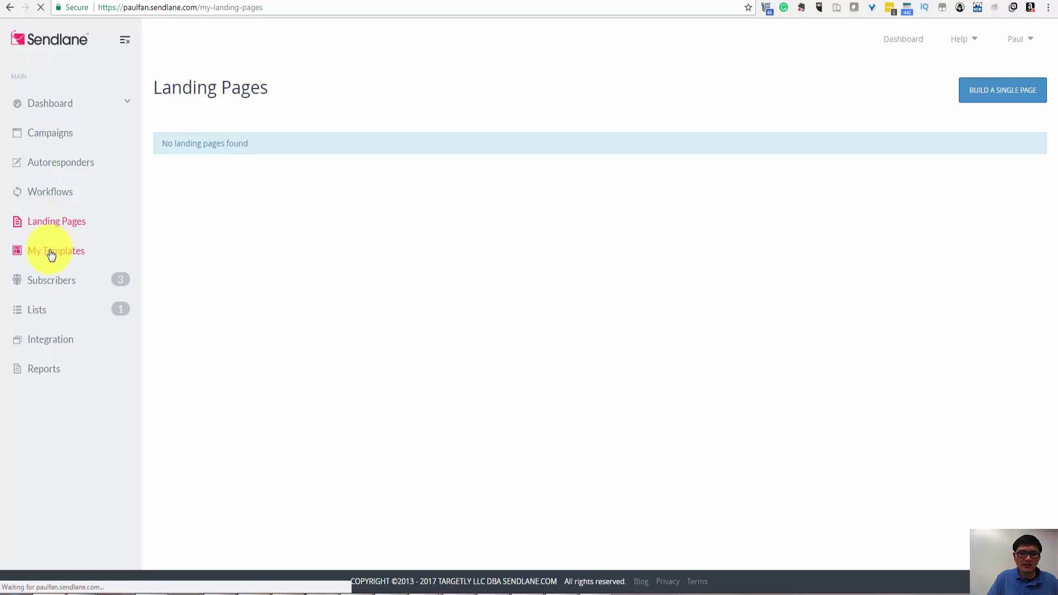
click(53, 225)
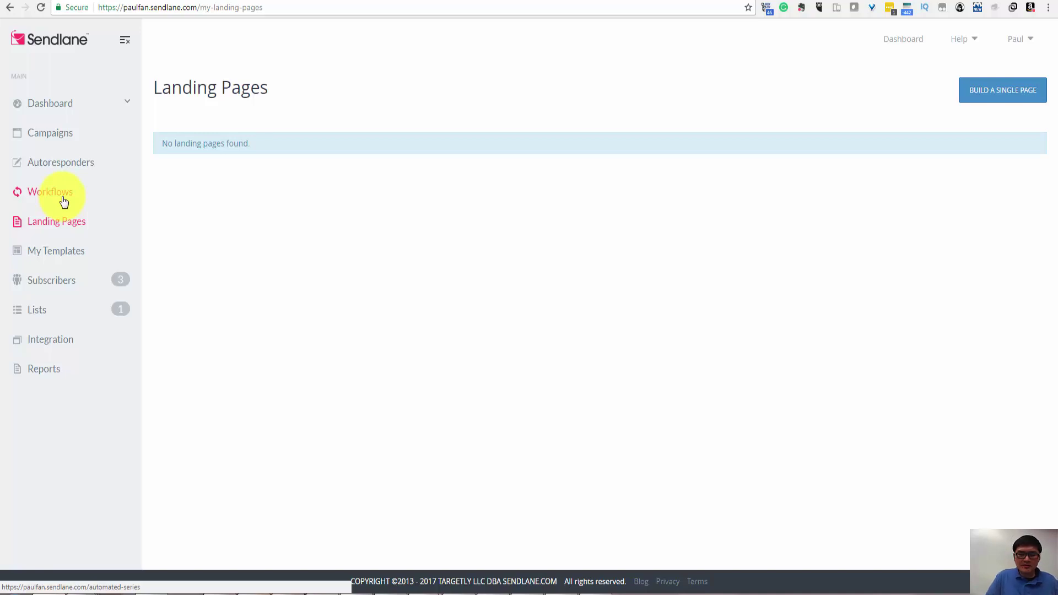
click(55, 225)
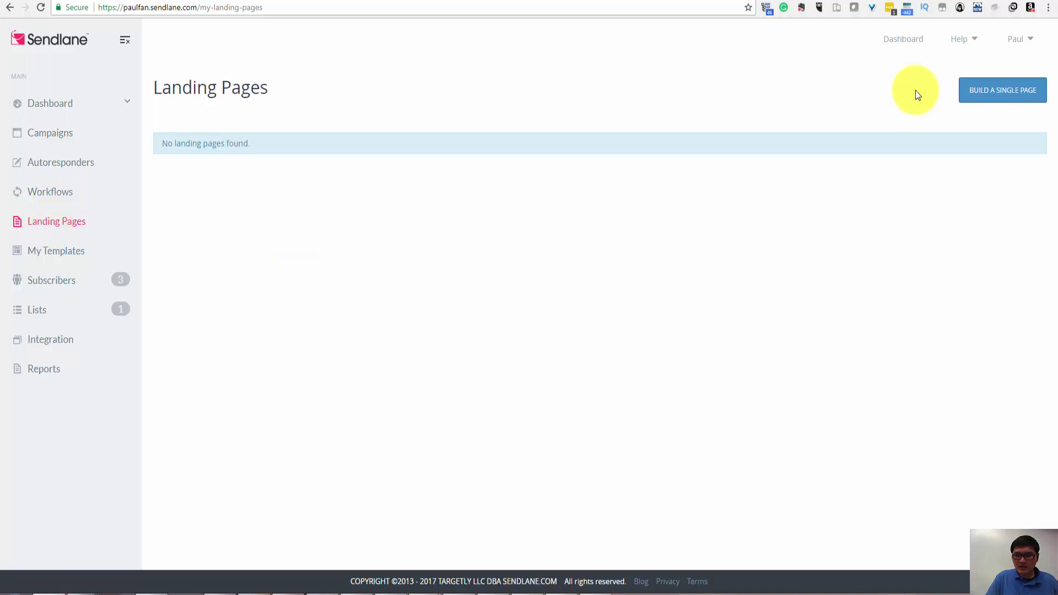
Start building a single landing page and browse the whole template gallery.
click(983, 94)
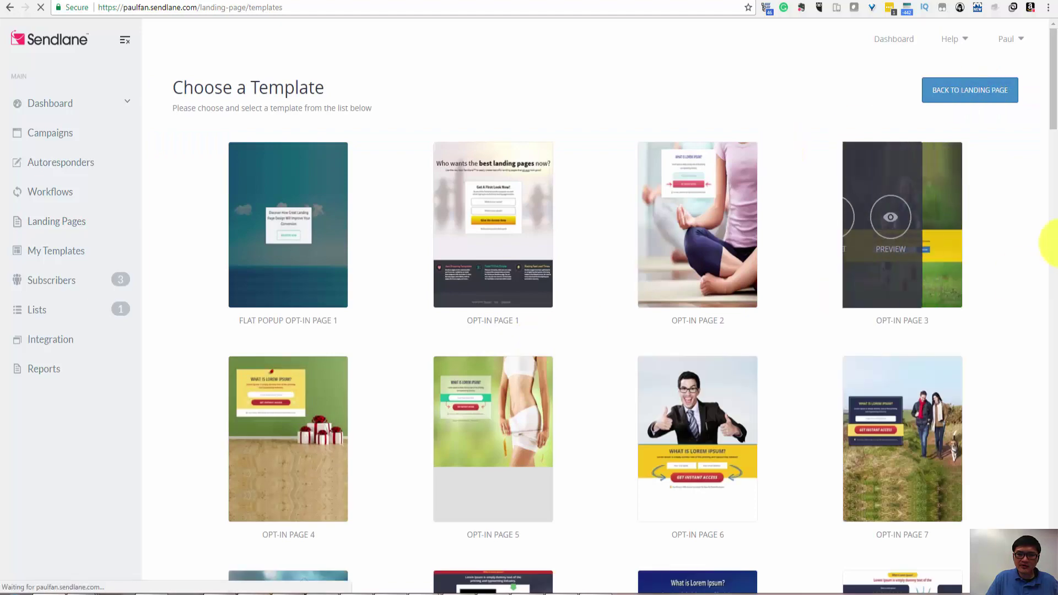
drag(1053, 122, 1056, 461)
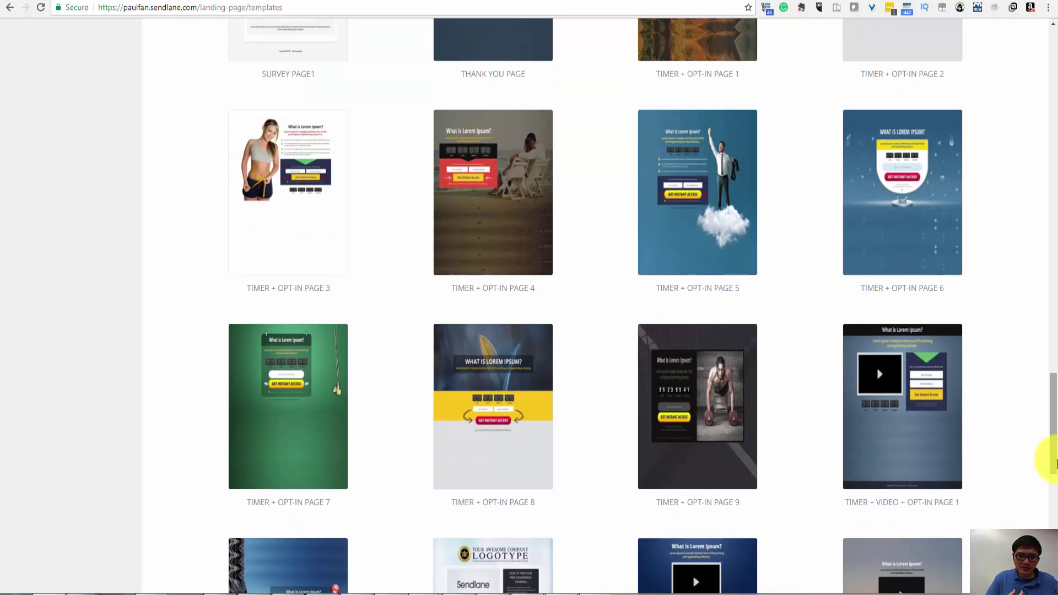
click(1054, 460)
drag(1053, 504, 1047, 183)
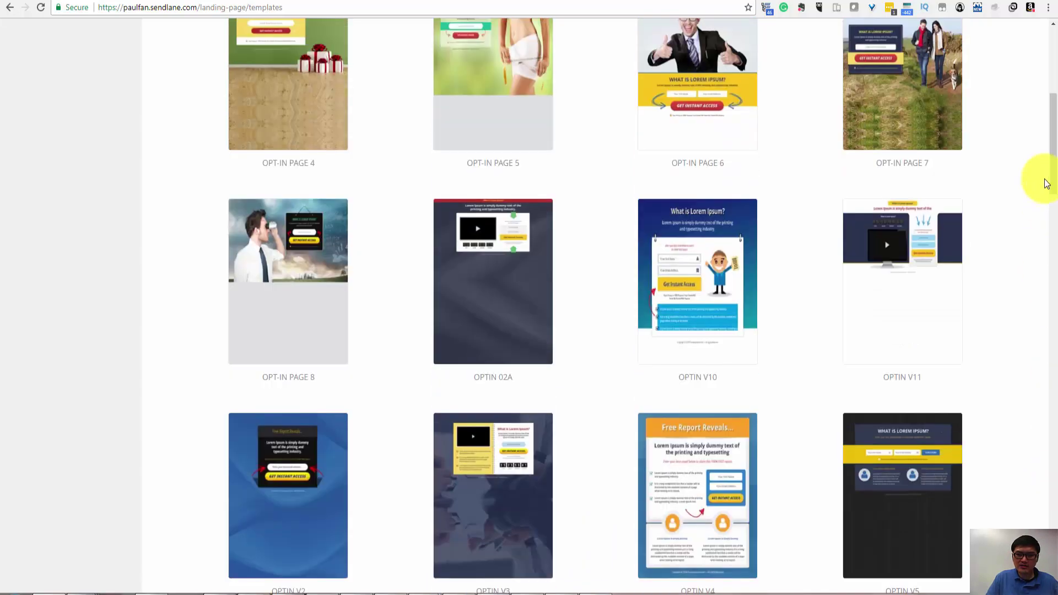
scroll(1050, 179, up, 7)
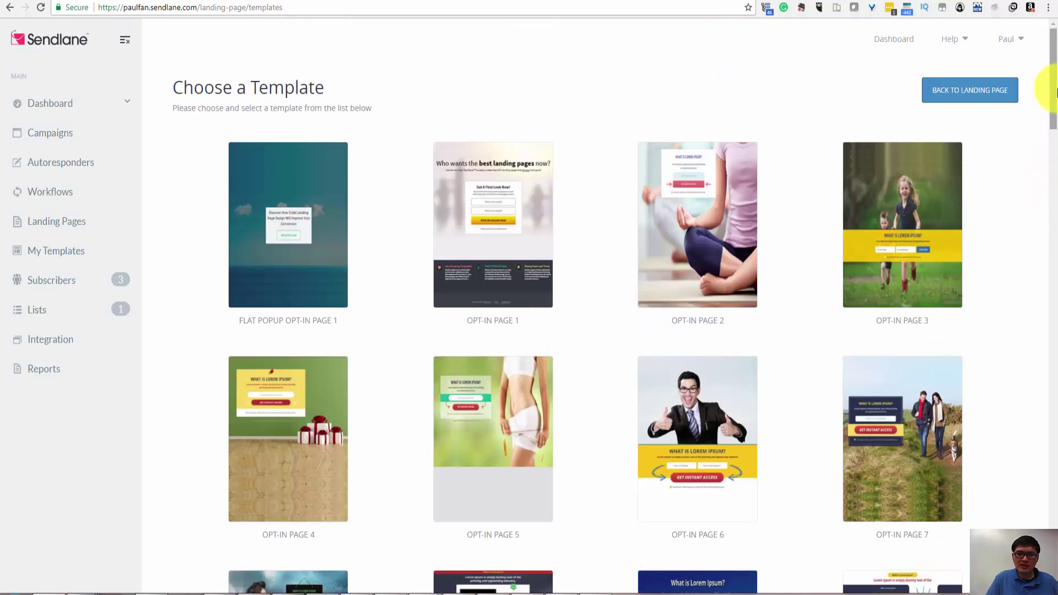
Start a new template under My Templates, name it "1st template" and activate its empty content area.
click(72, 255)
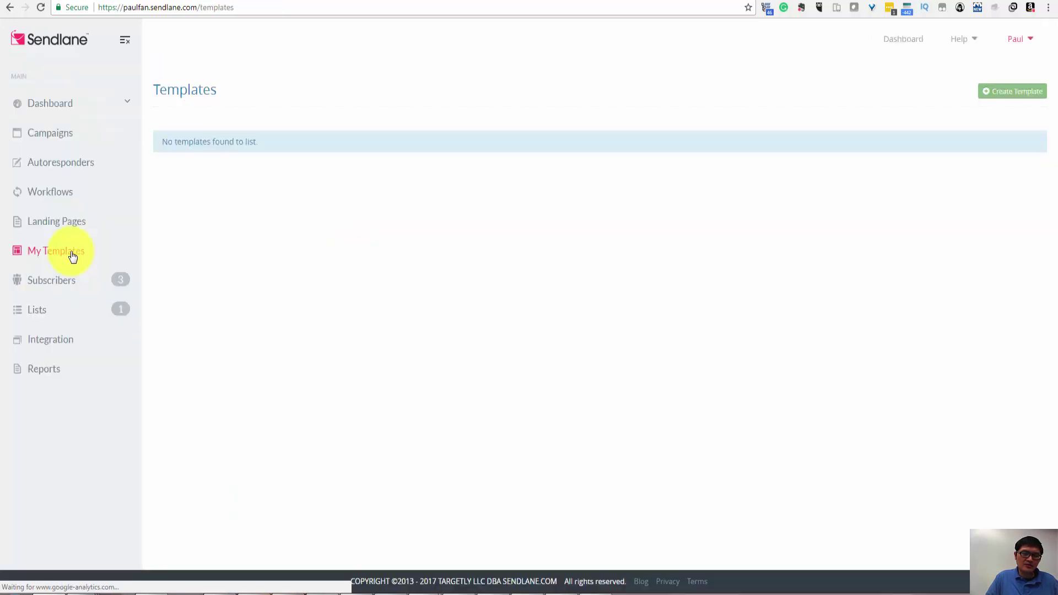
click(1003, 91)
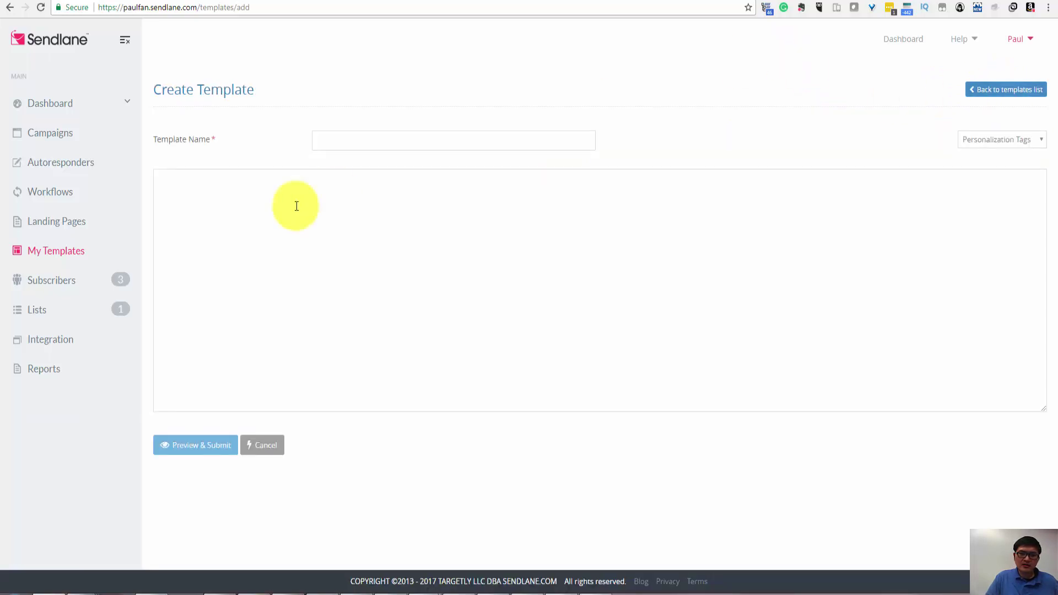
click(333, 143)
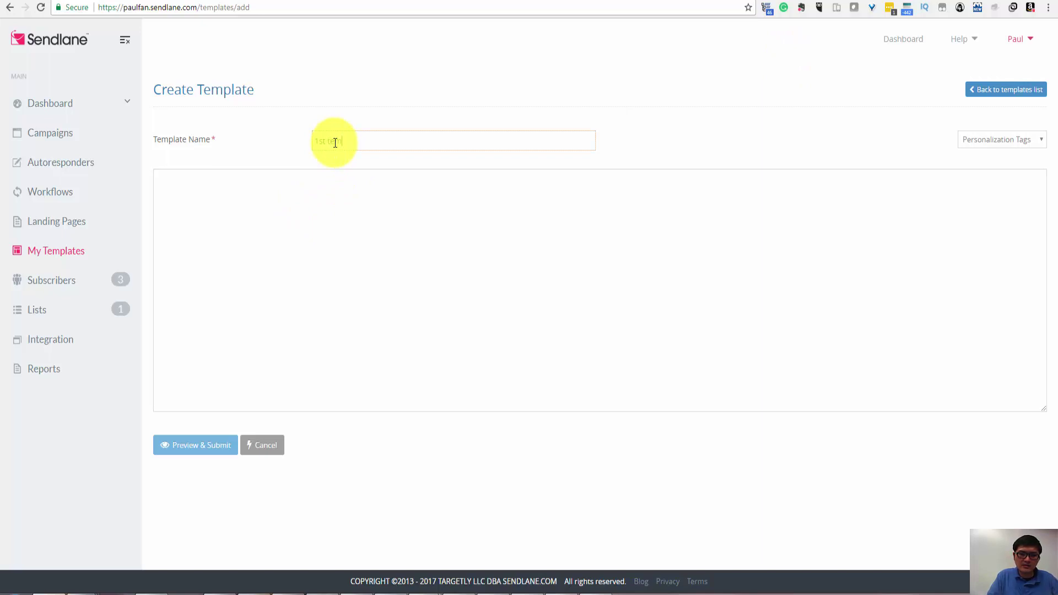
text(1st template)
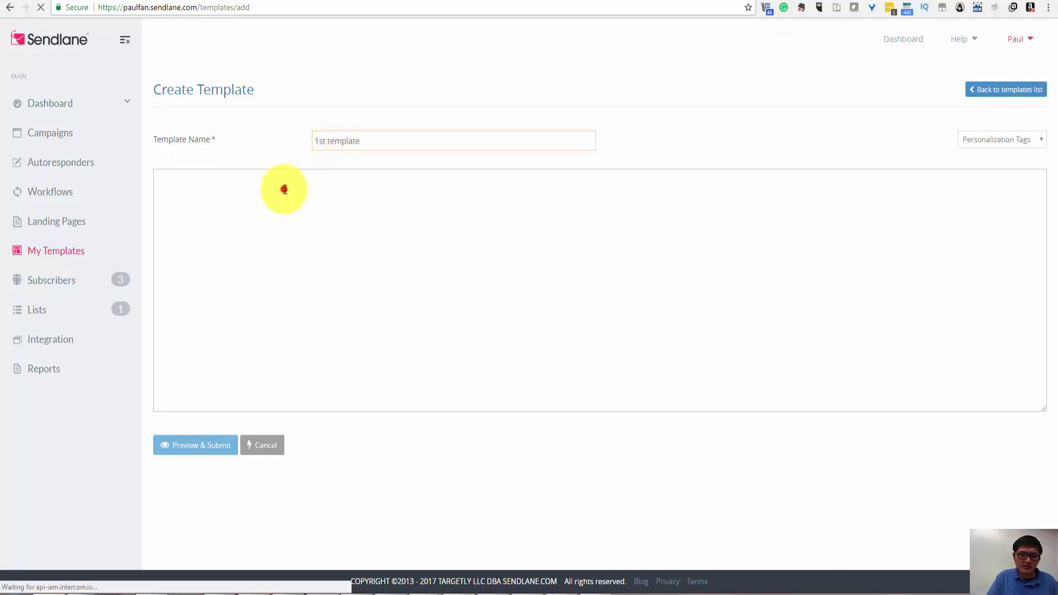
click(284, 189)
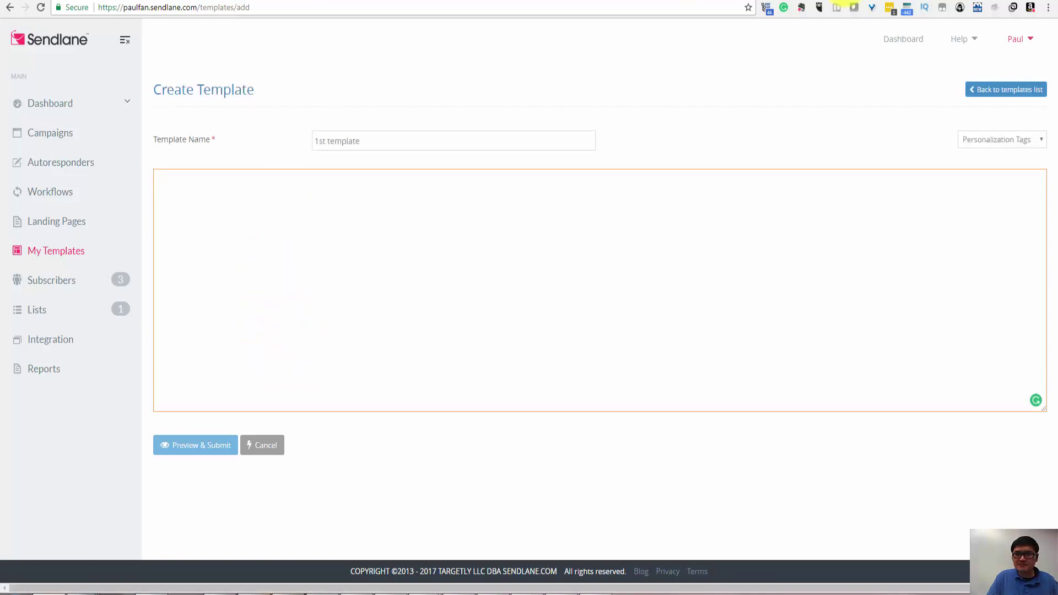
Copy the whole rendered article from HTML Cleaner's visual editor and paste it into the new Sendlane template's content area.
key(ctrl+Tab)
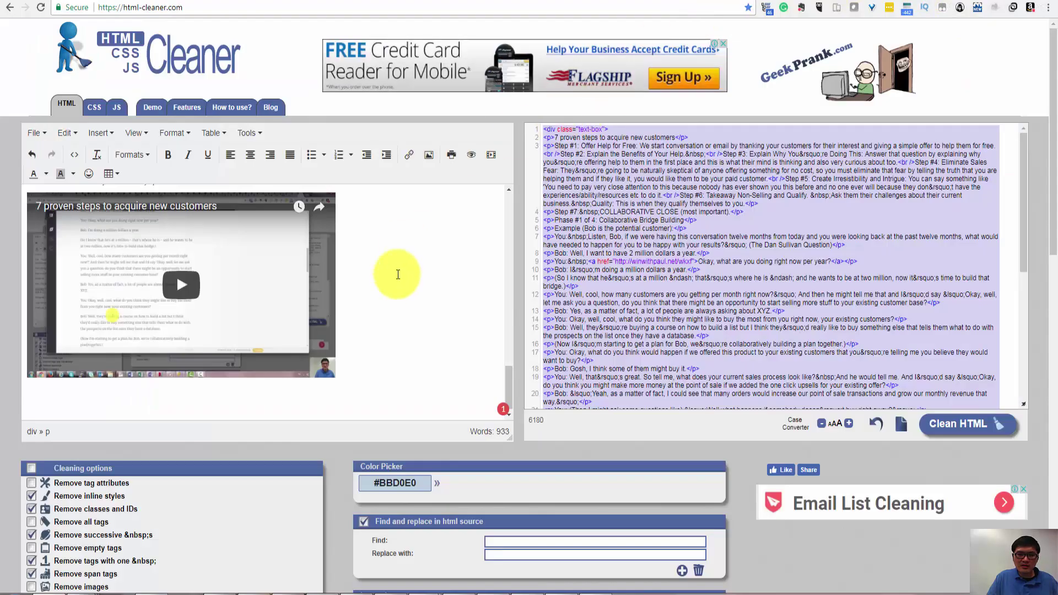
click(396, 275)
key(ctrl+a)
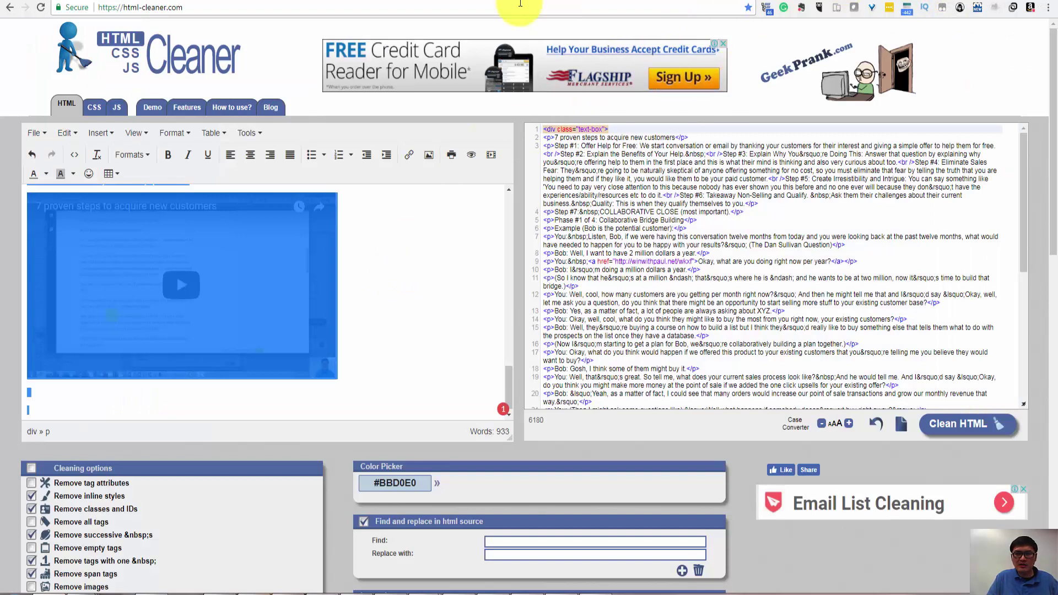
key(ctrl+shift+Tab)
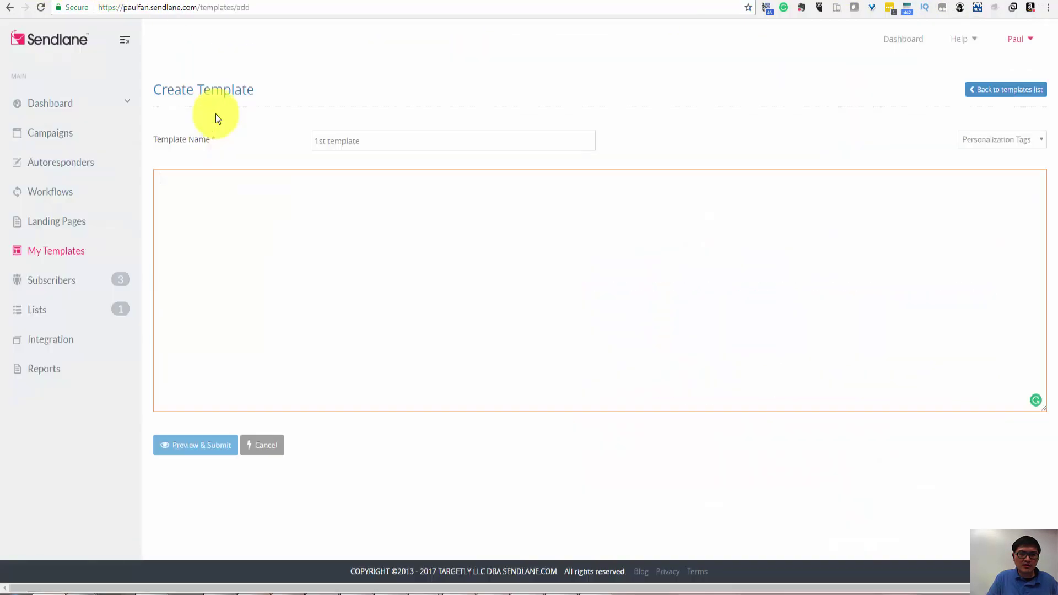
click(248, 203)
key(ctrl+v)
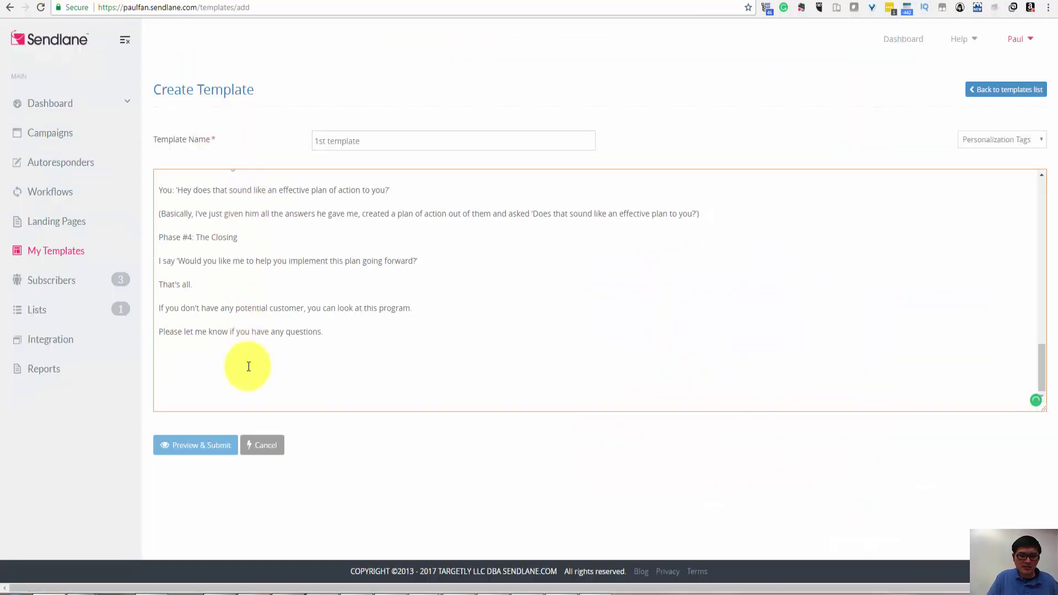
Preview the template to check how the pasted article is laid out, and close the preview without submitting.
click(217, 445)
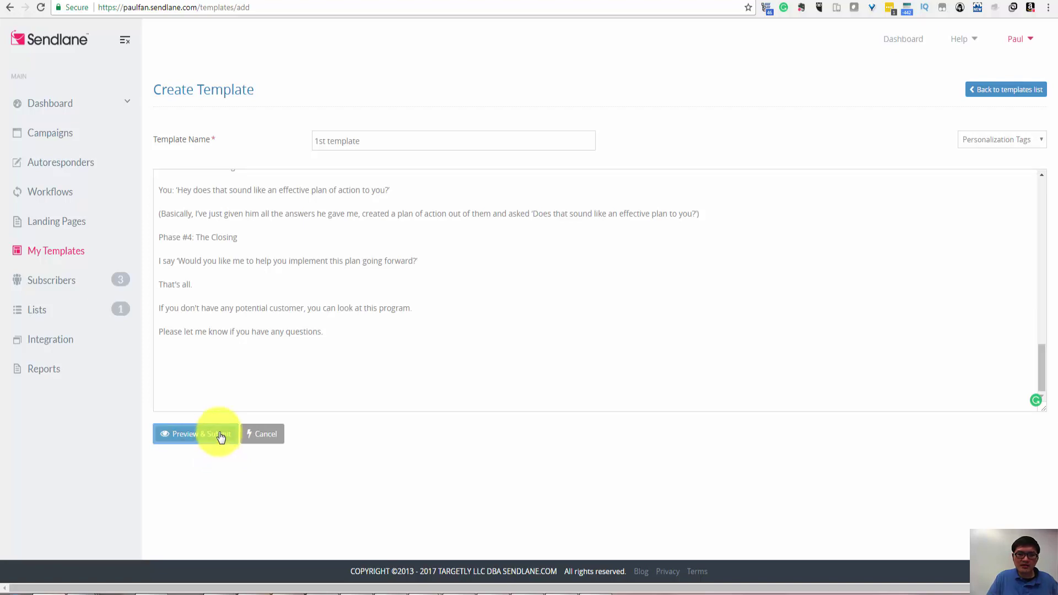
click(221, 435)
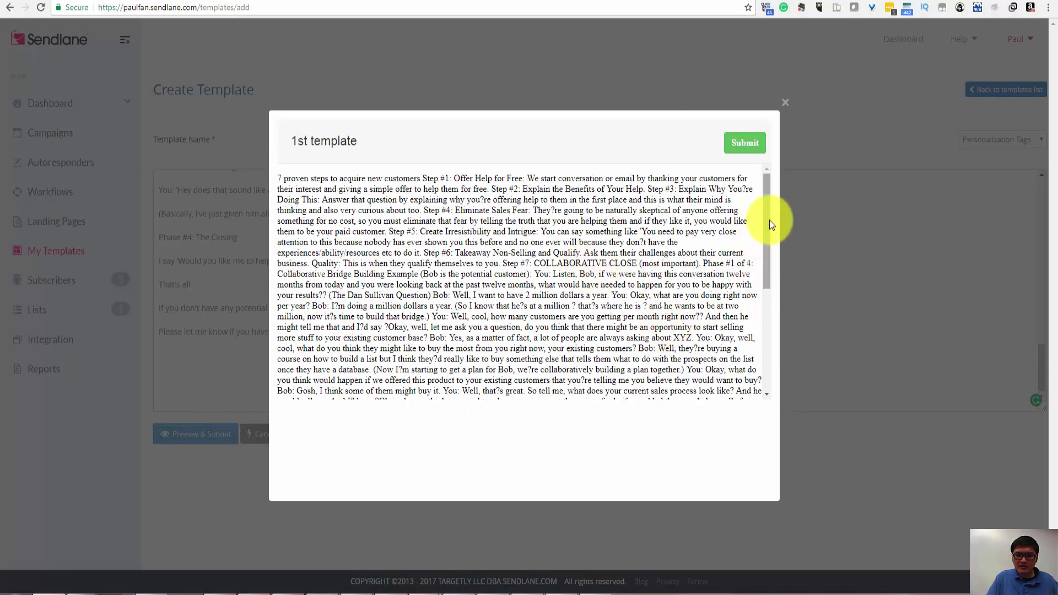
drag(767, 223, 579, 402)
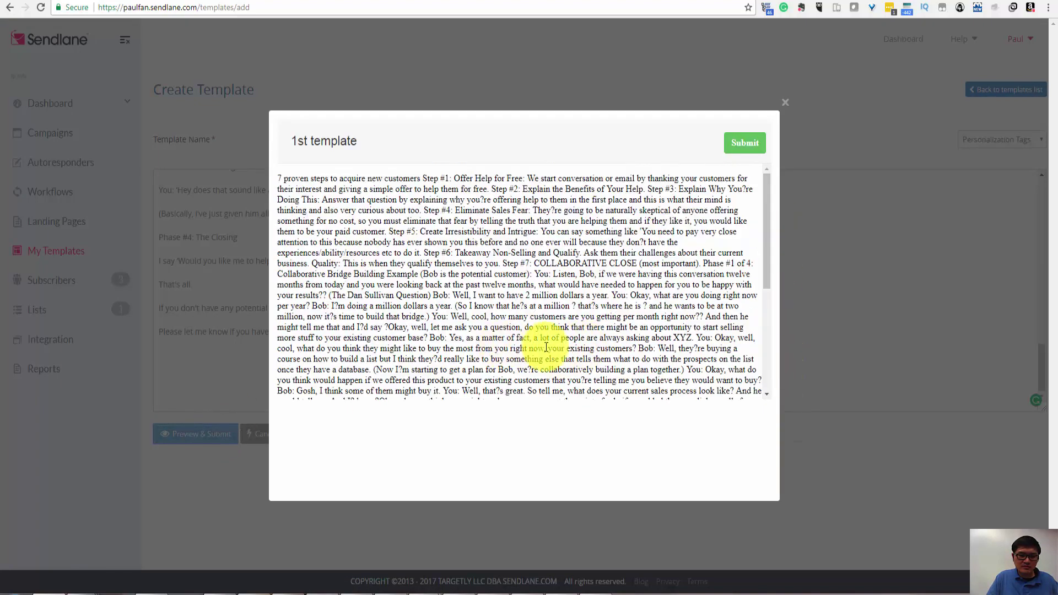
click(190, 296)
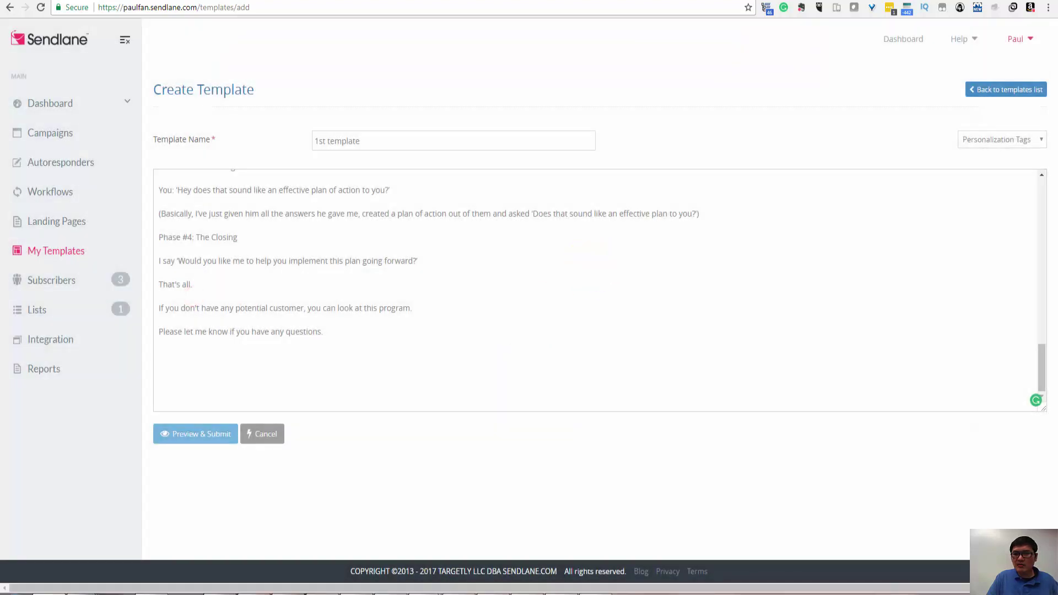
Copy the article's full HTML source code from HTML Cleaner and replace all of the Sendlane template's content with it.
key(ctrl+Tab)
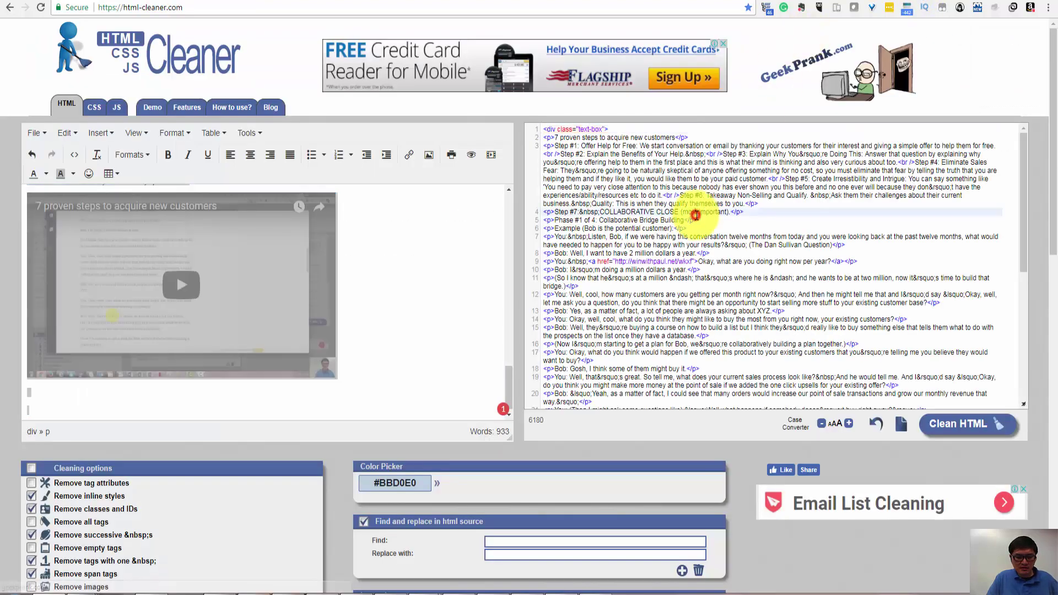
key(ctrl+a)
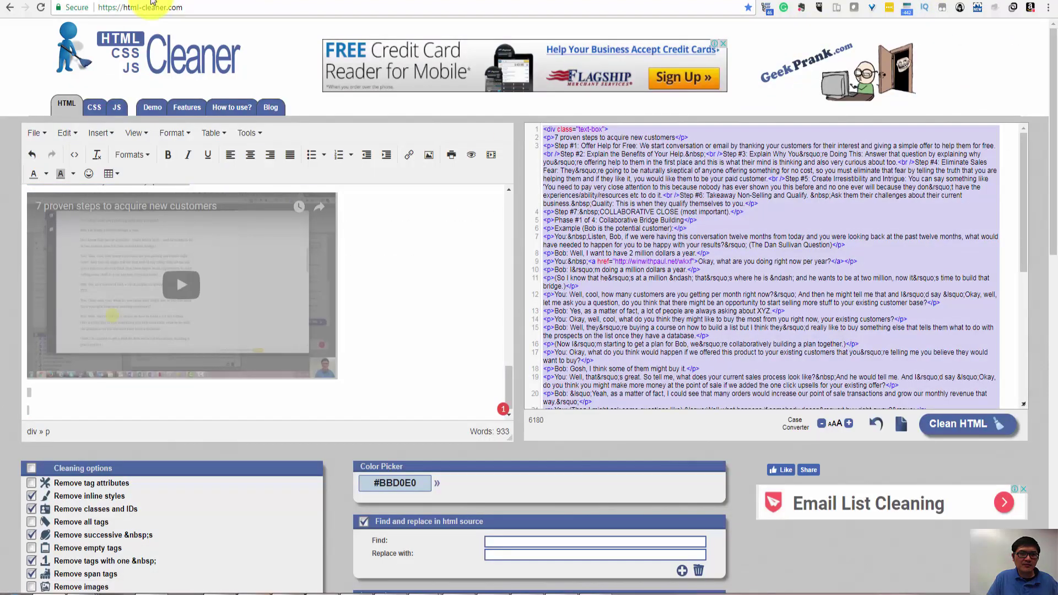
key(ctrl+Tab)
click(276, 274)
key(ctrl+a)
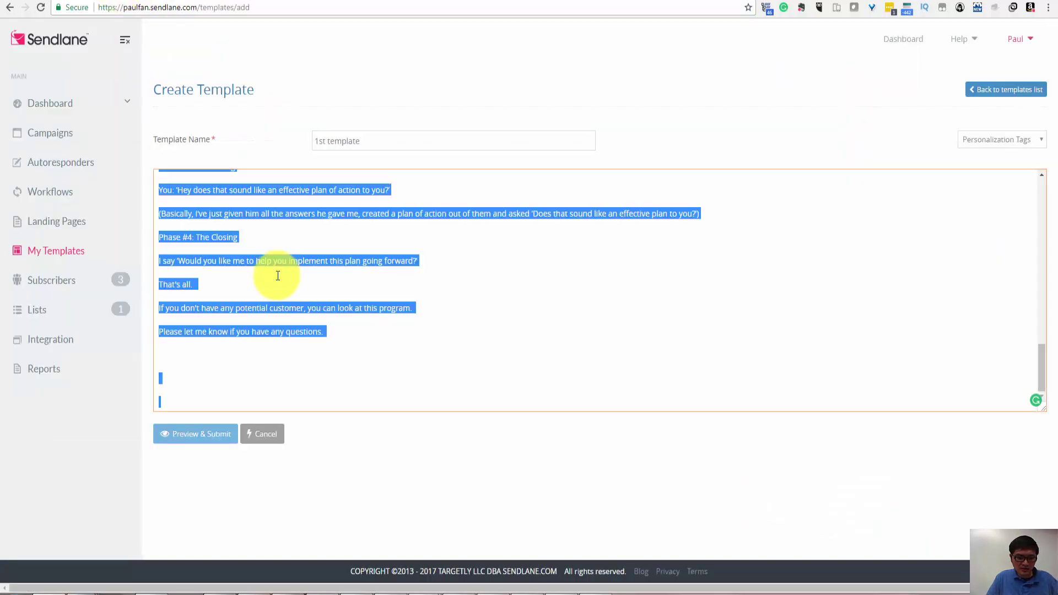
key(ctrl+v)
Preview "1st template" with its HTML content and submit it.
click(209, 436)
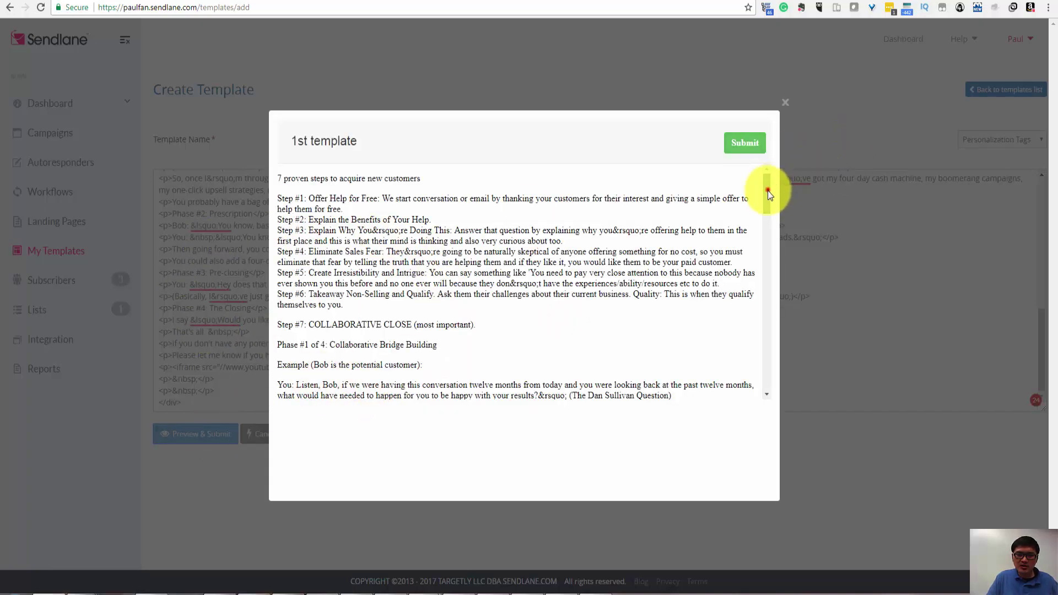
drag(770, 194, 795, 164)
click(745, 144)
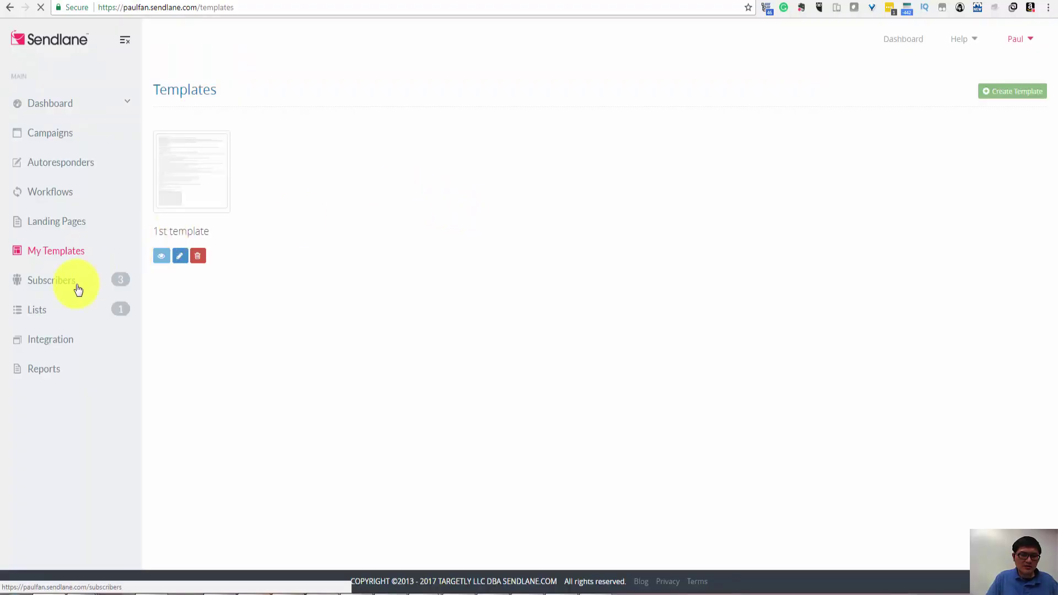
Go to the account's Subscribers and open the form for adding a subscriber, looking over its fields and the list below.
click(54, 280)
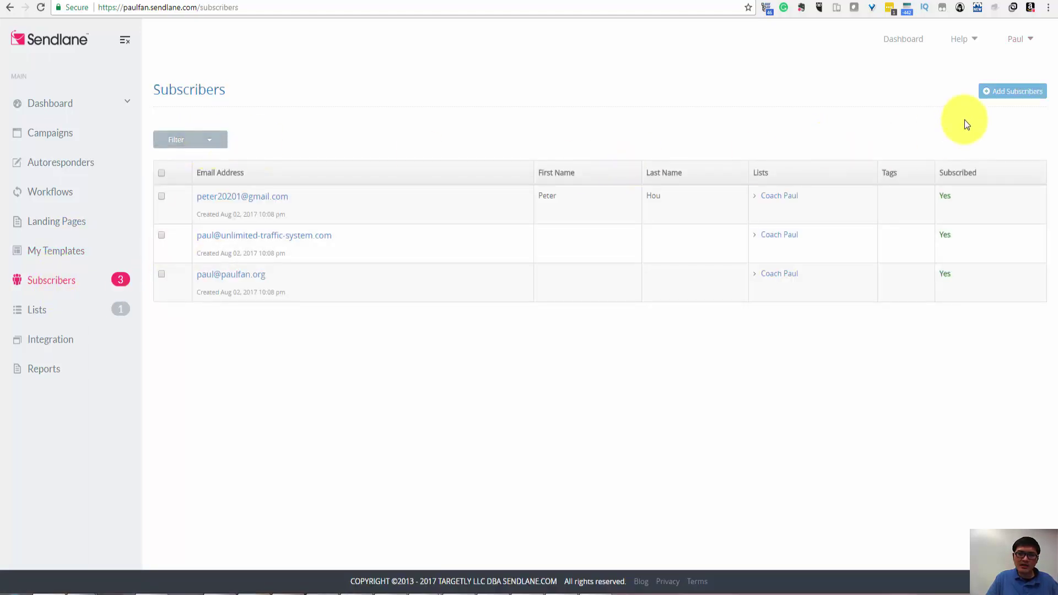
click(1005, 97)
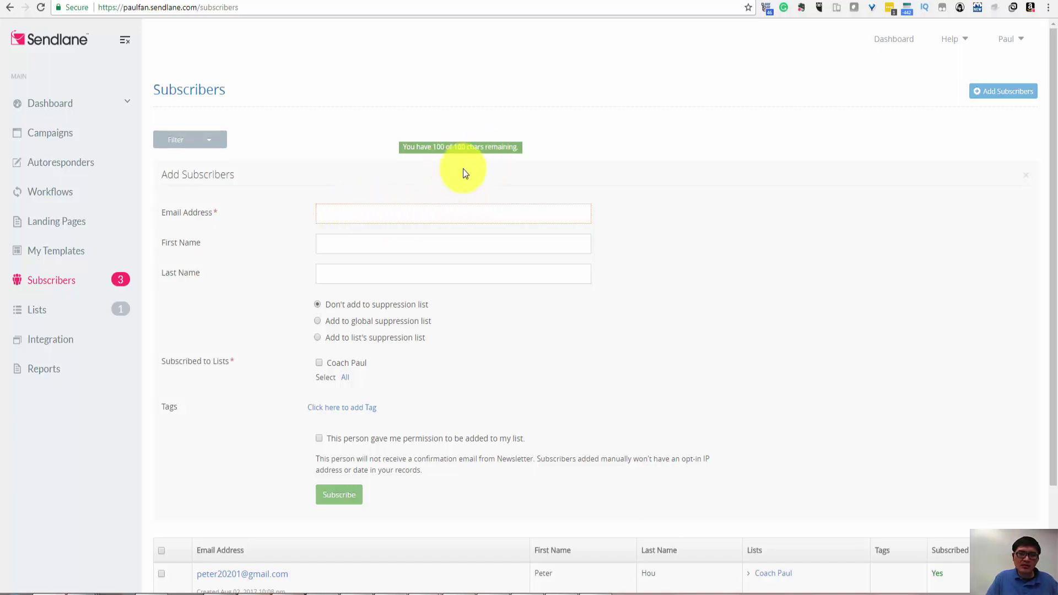
click(222, 286)
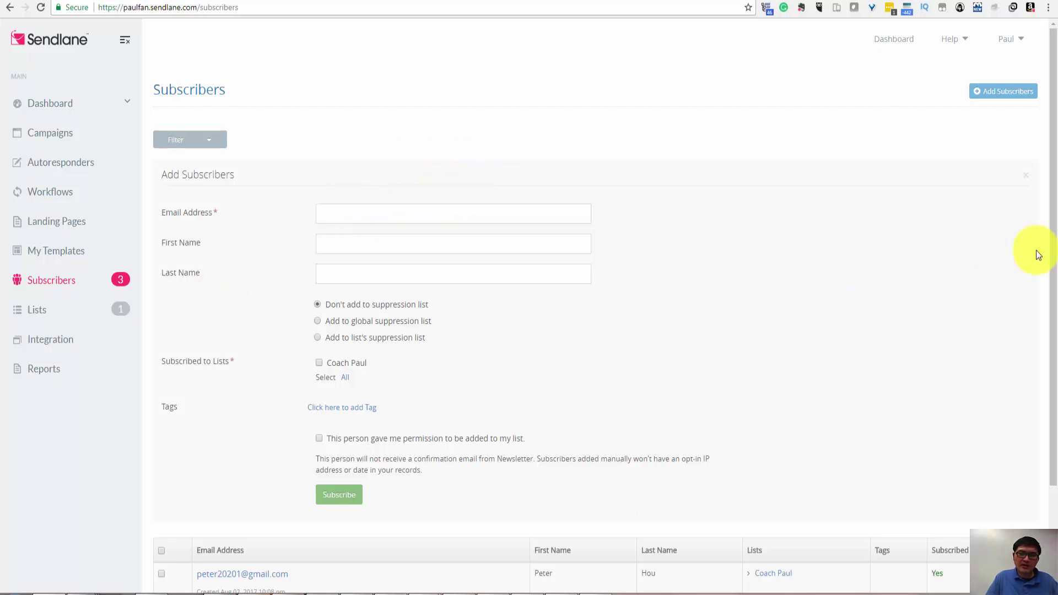
drag(1053, 265, 1053, 366)
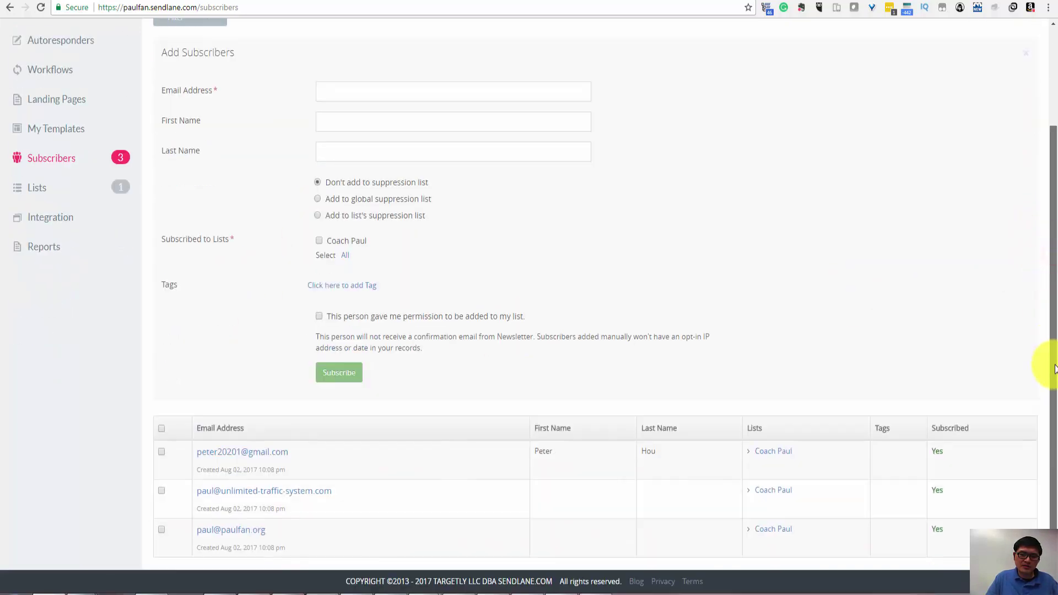
scroll(1053, 298, up, 3)
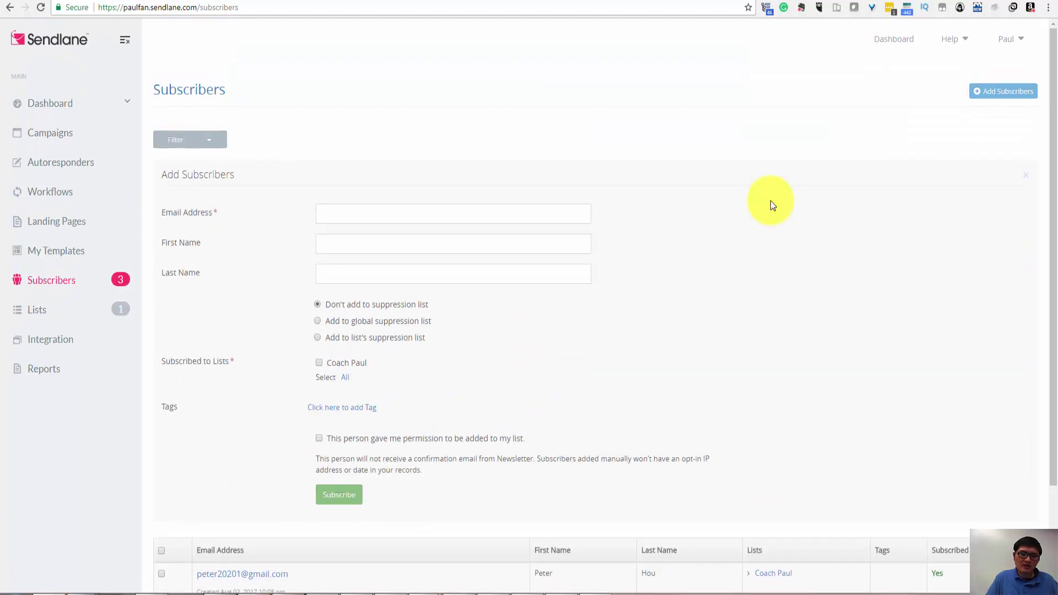
Look at the subscriber filter options, close them and review the existing subscribers under the form.
click(499, 215)
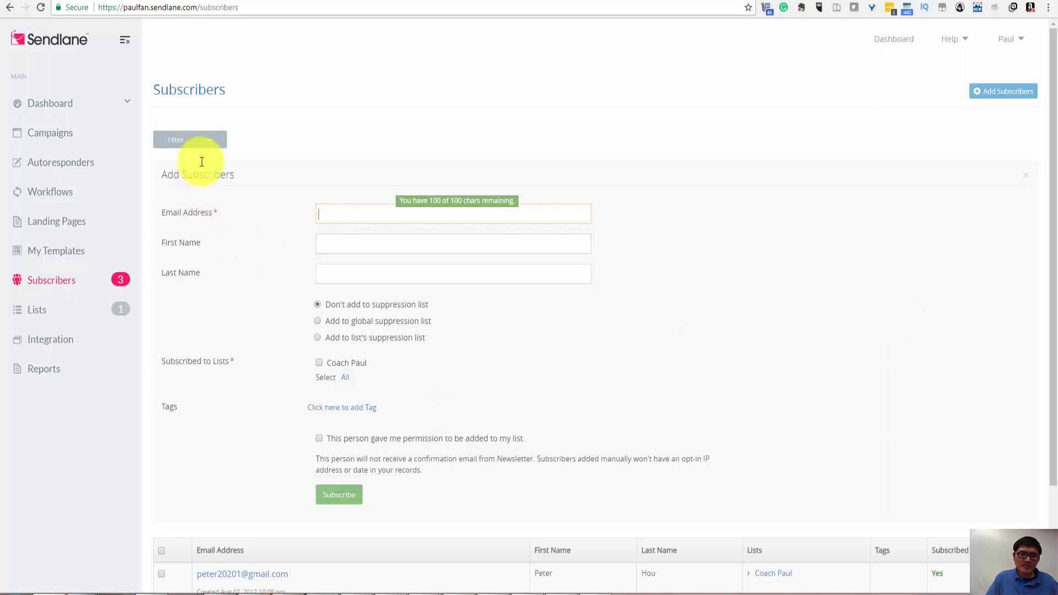
click(215, 145)
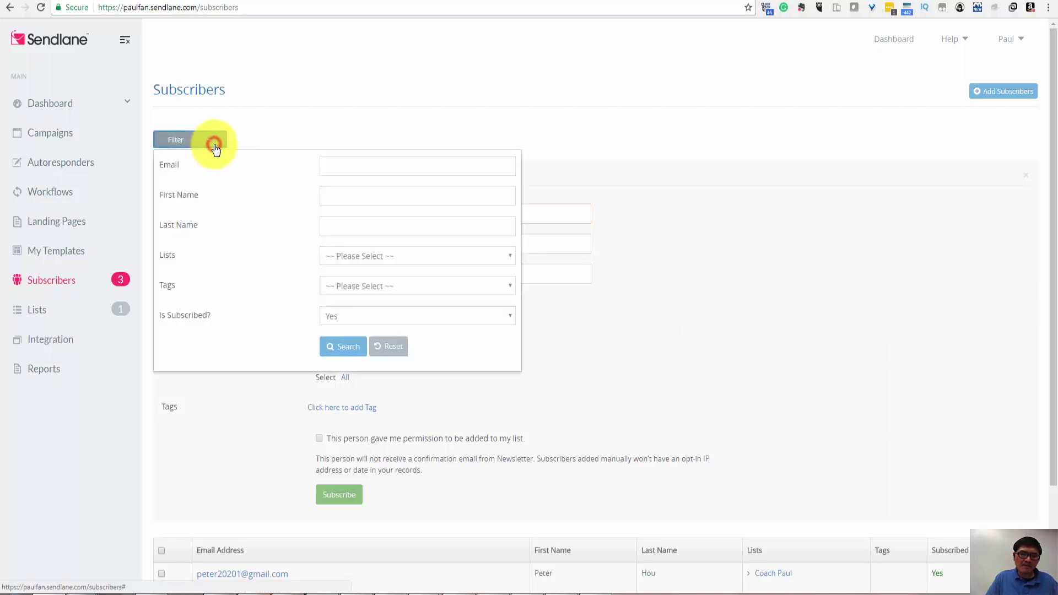
click(252, 132)
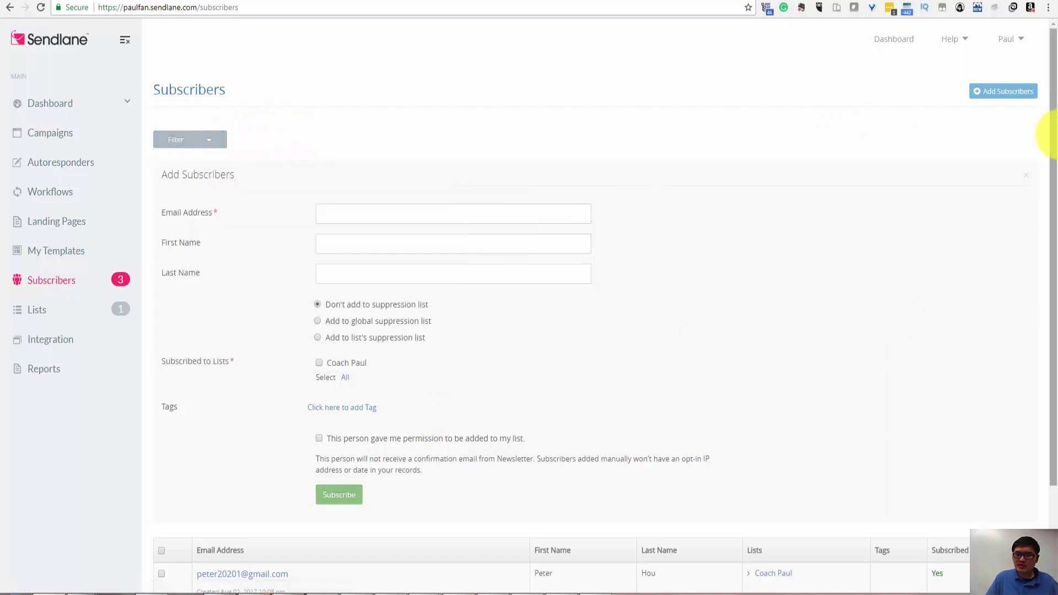
click(1051, 133)
drag(1054, 190, 1048, 259)
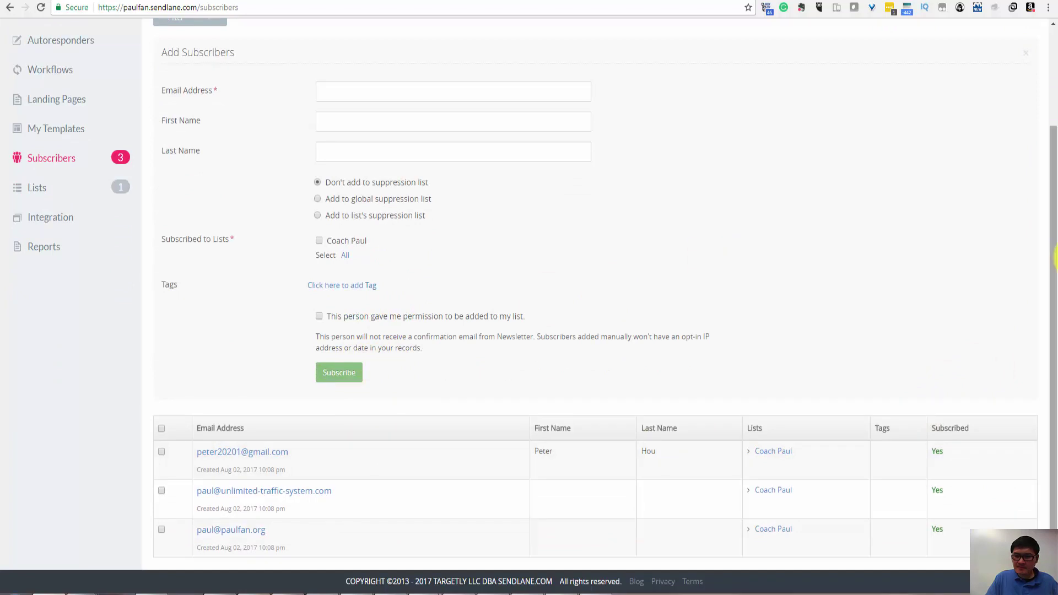
drag(1053, 292, 1054, 202)
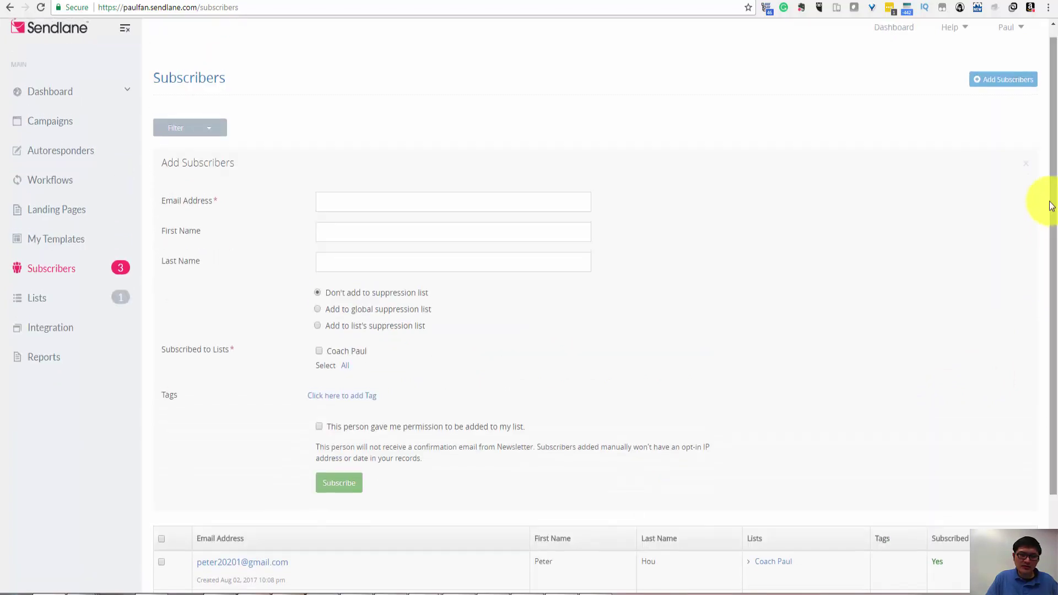
Enter the new subscriber's email address, with "Support" as first name and "Team" as last name.
click(364, 200)
text(su)
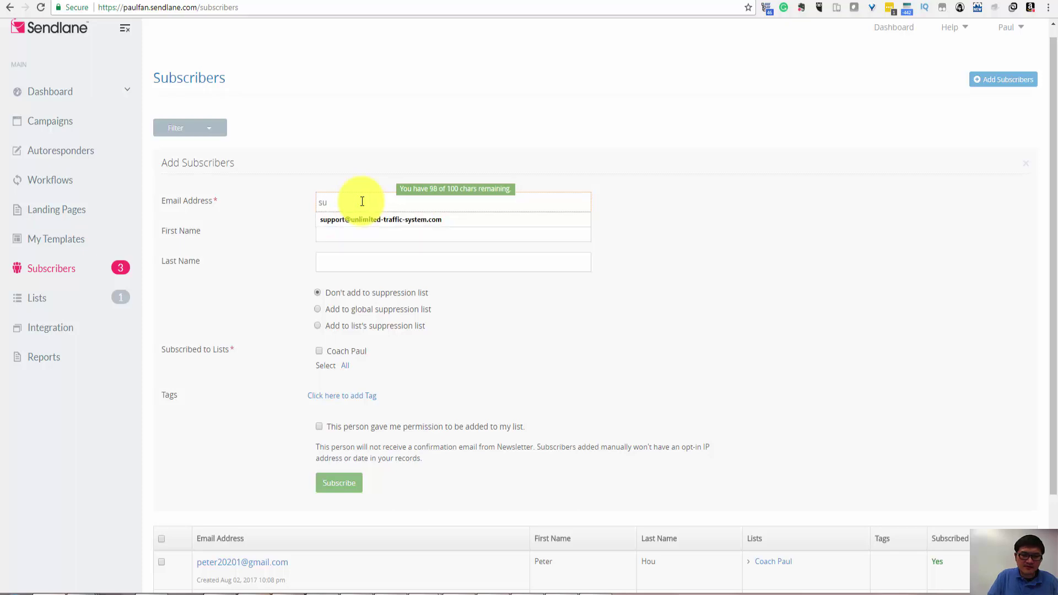
key(Down)
key(Tab)
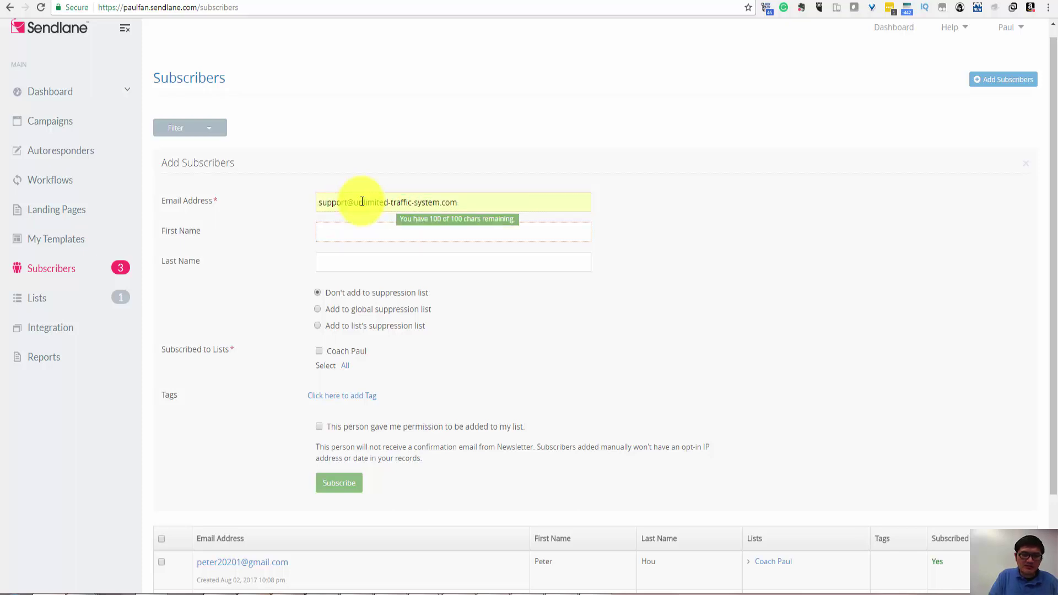
text(Support)
key(Tab)
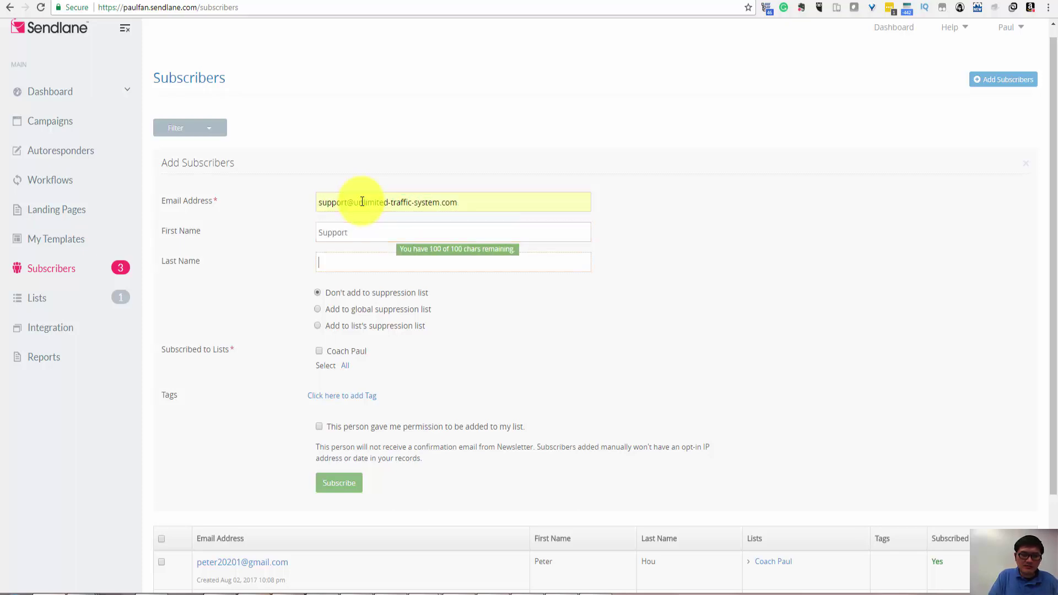
text(Team)
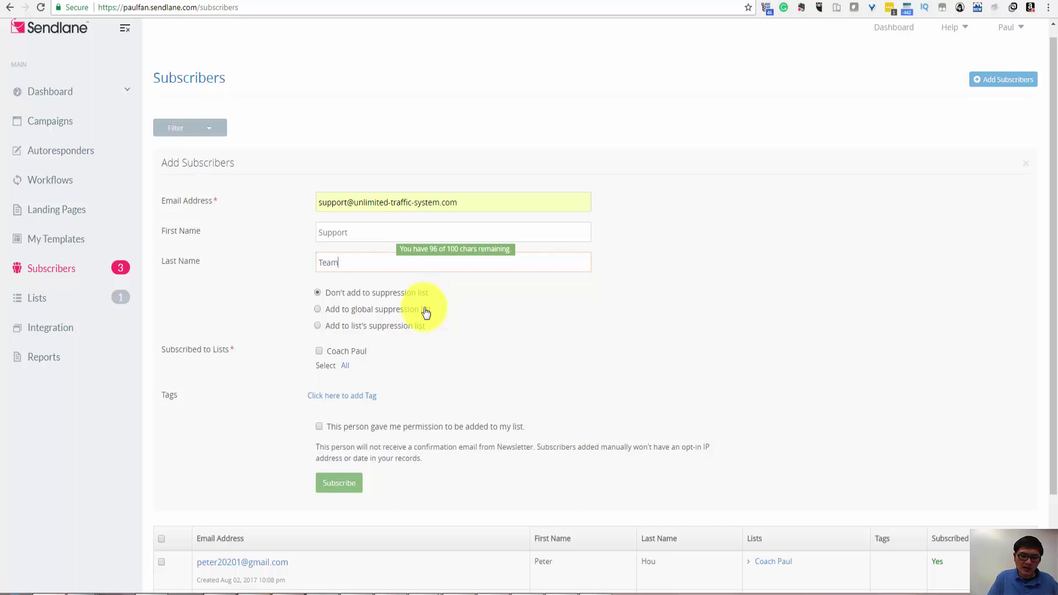
Assign the new subscriber to the existing list, declare that permission was given and submit the subscription.
click(319, 351)
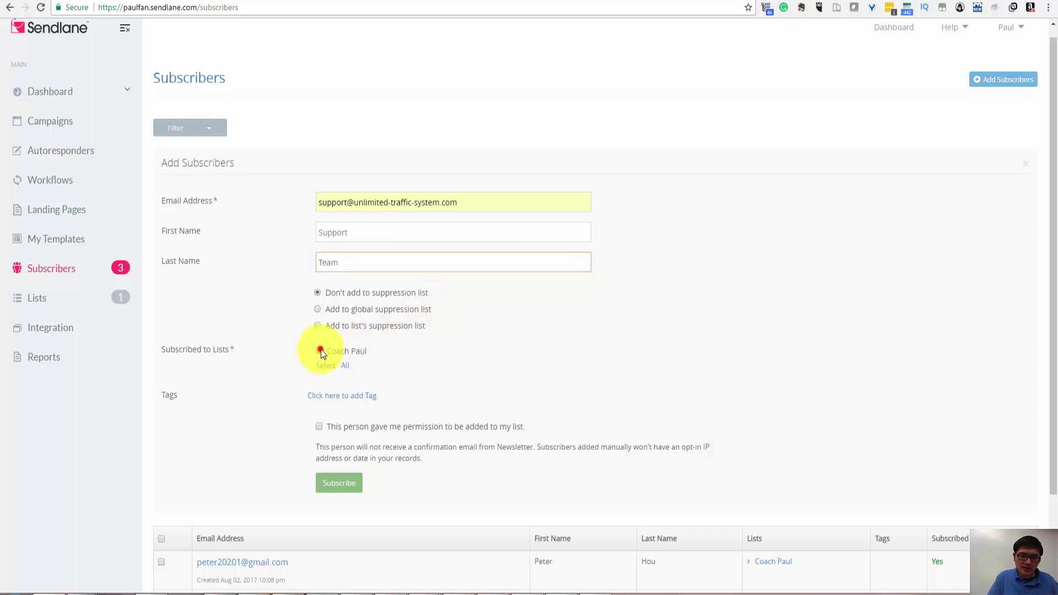
click(320, 427)
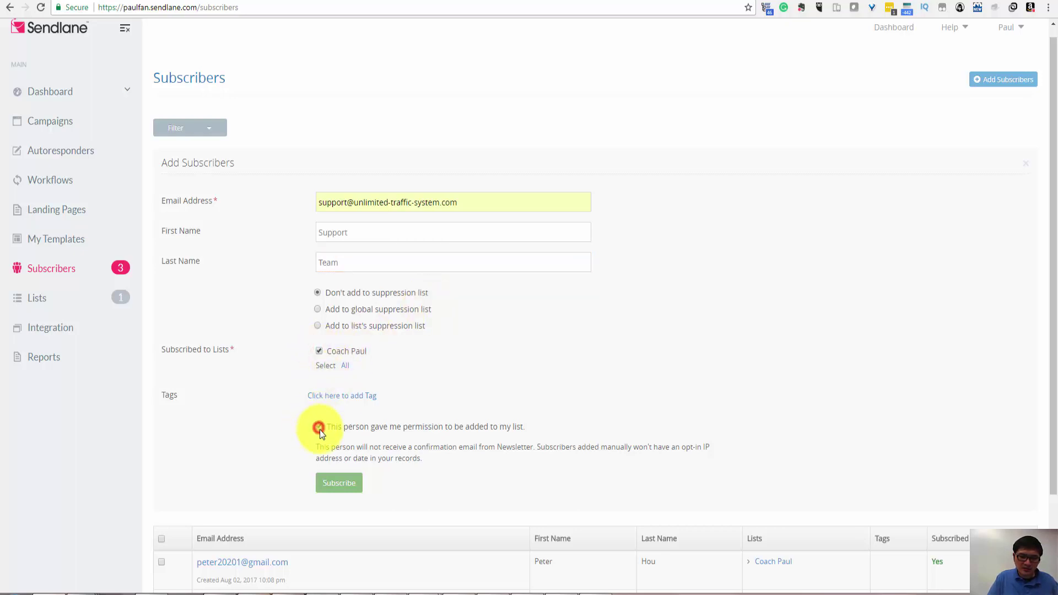
click(337, 483)
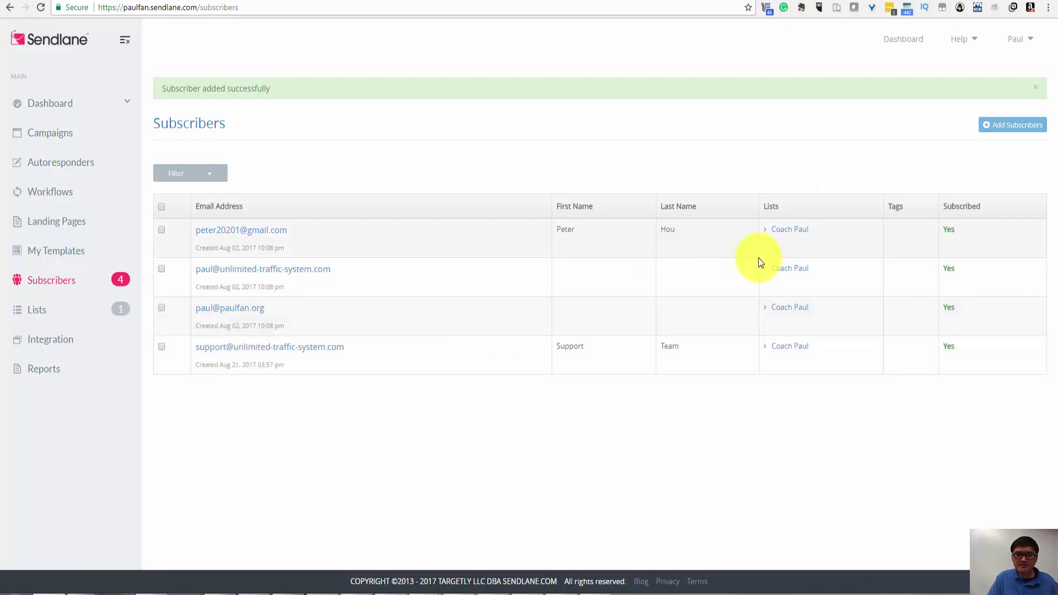
Check the filter criteria available for the updated subscriber list and close them without filtering.
click(212, 174)
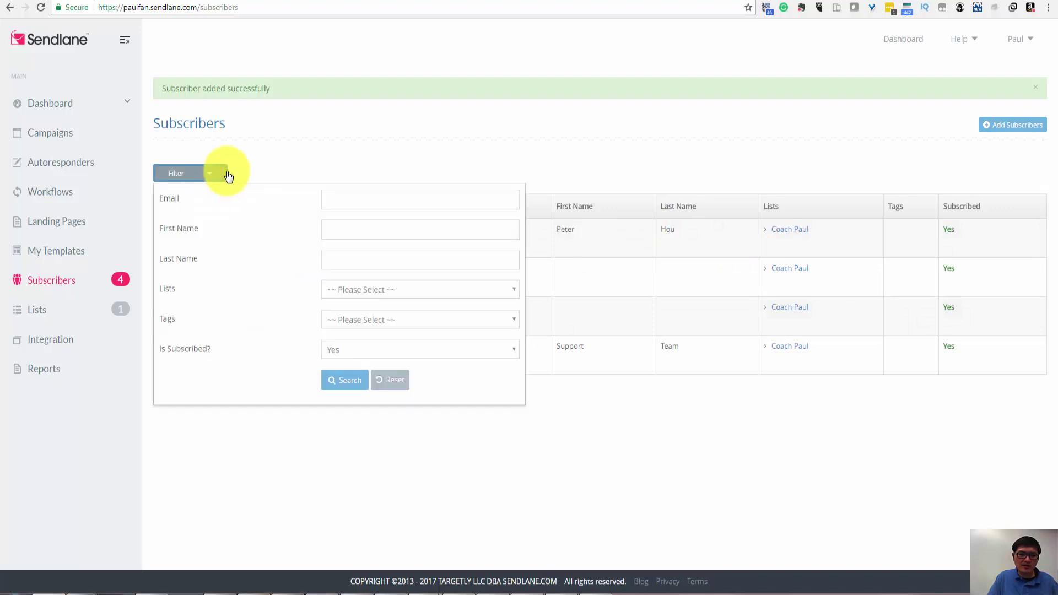
click(292, 158)
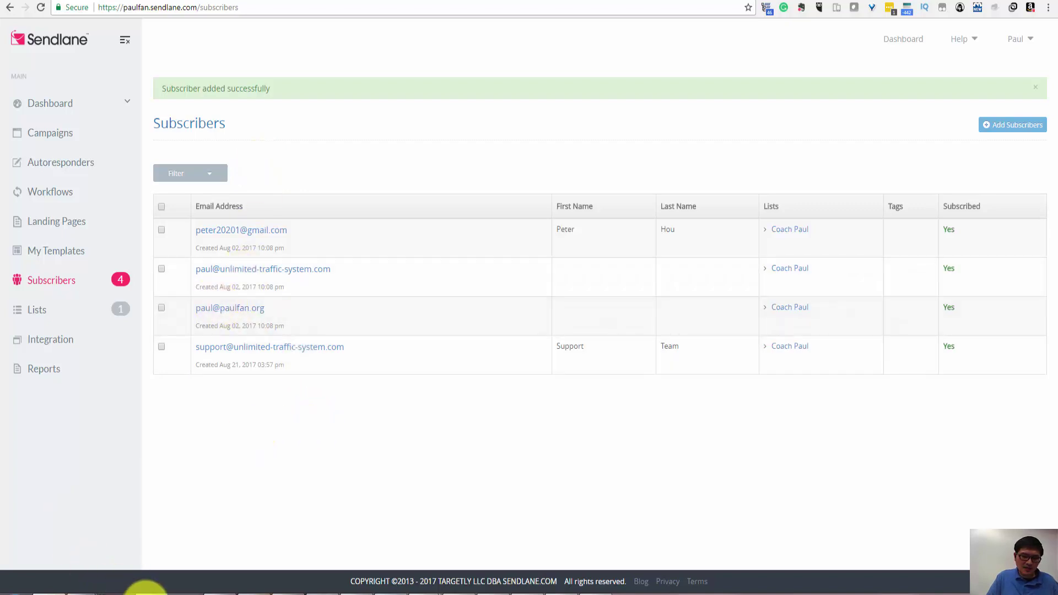
Switch to Skype, start attaching an image to the chat and browse to the end of the Lightshot screenshot folder.
click(215, 593)
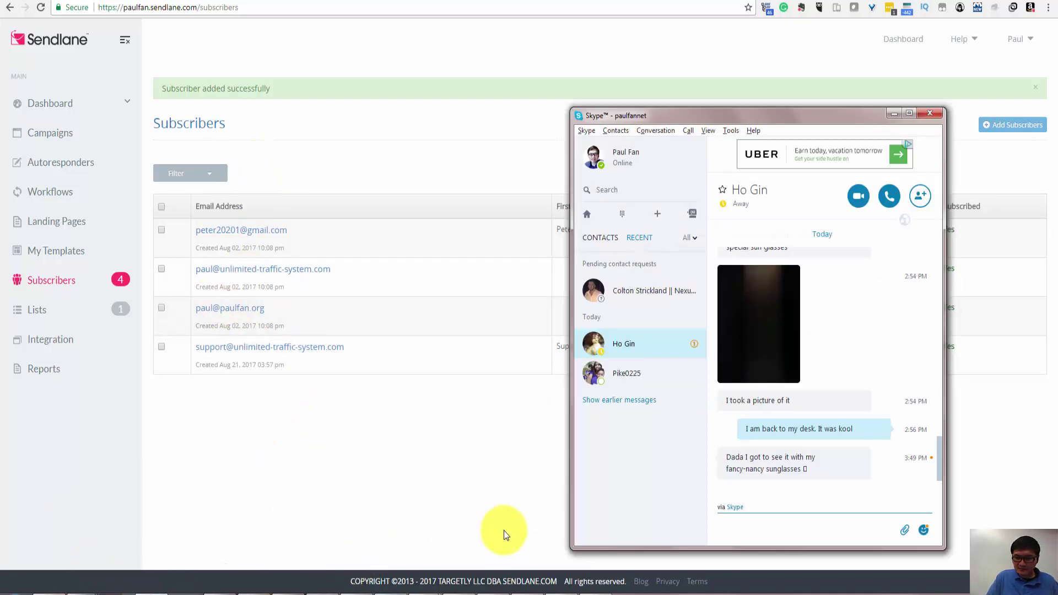
click(905, 530)
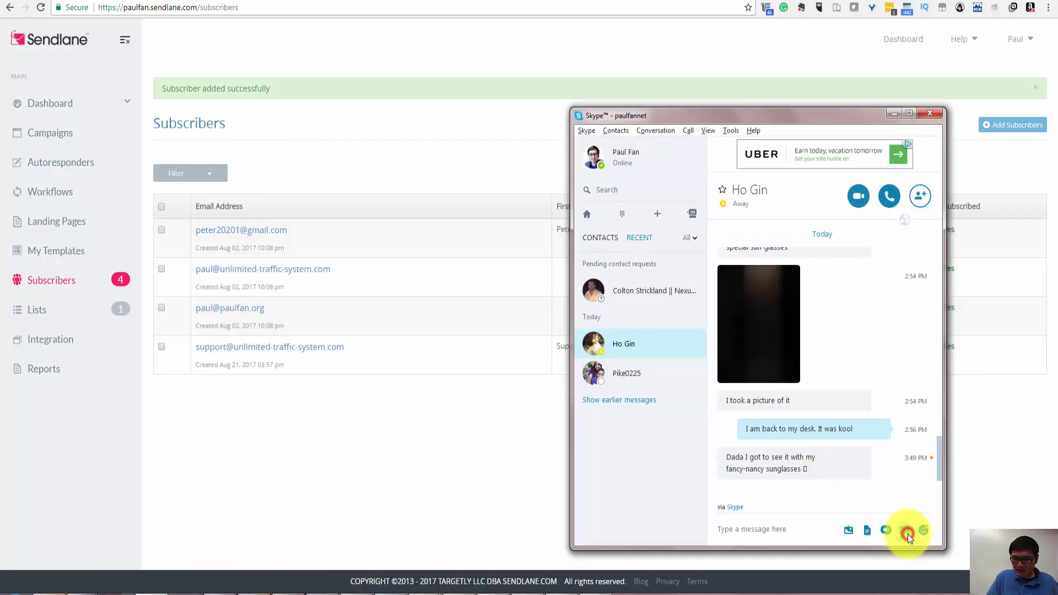
click(851, 530)
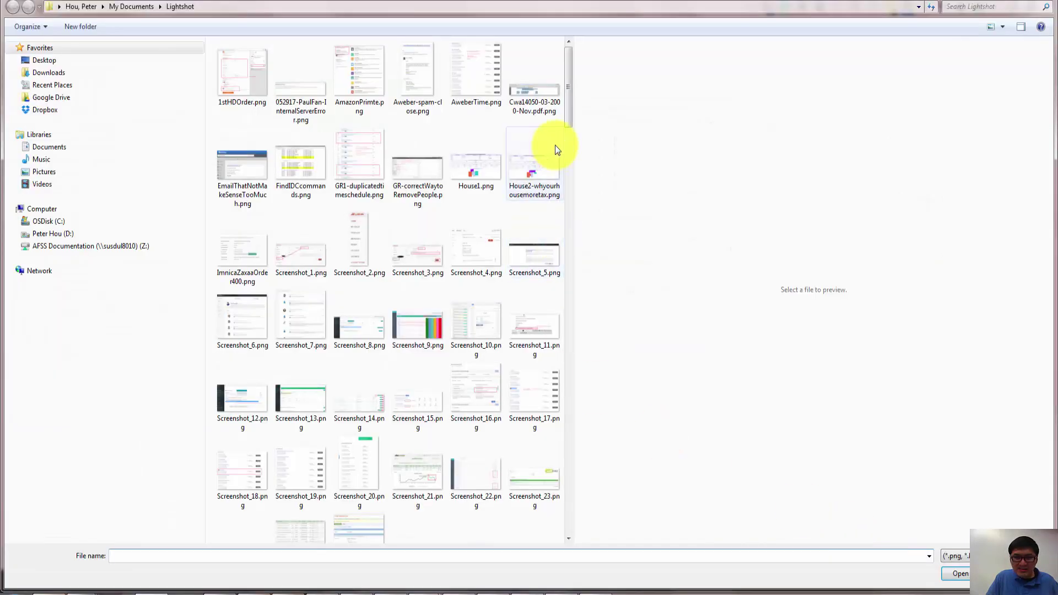
drag(568, 115, 577, 545)
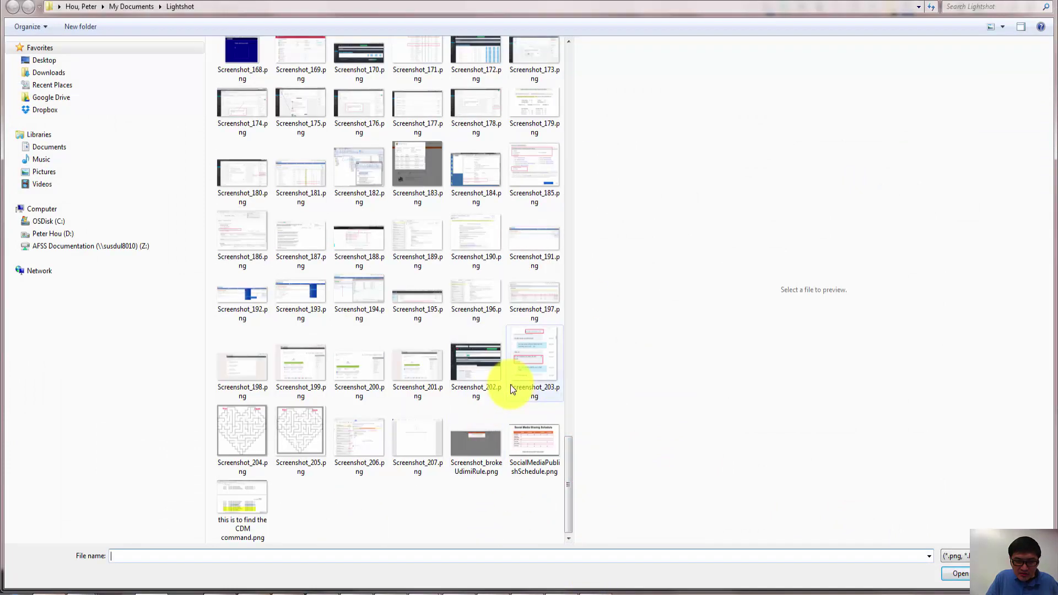
Preview Screenshot_201, Screenshot_194, Screenshot_193 and Screenshot_192 while looking for the saved screenshot to show.
right_click(418, 370)
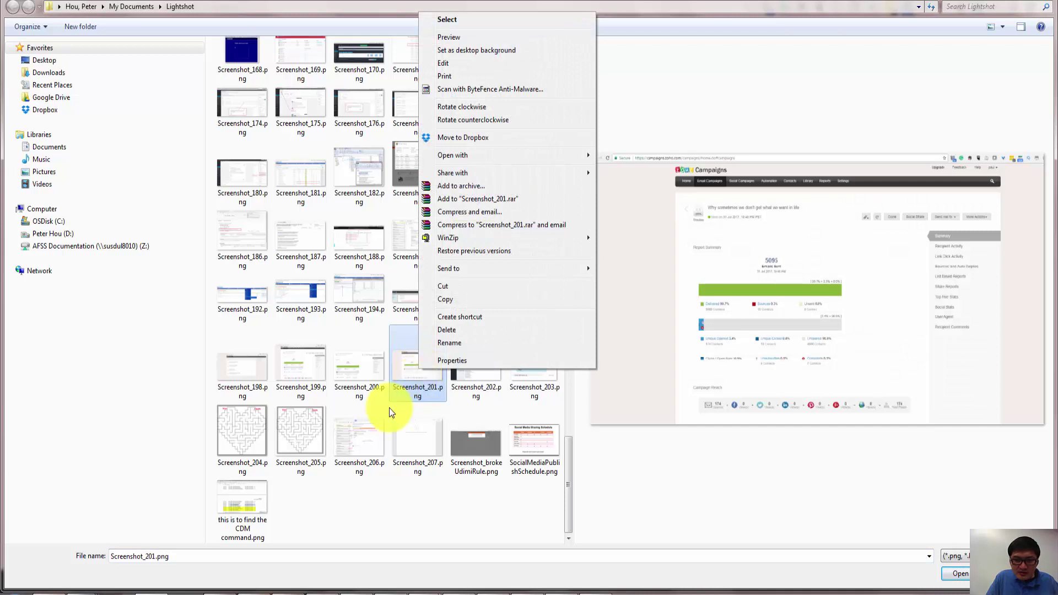
right_click(370, 491)
right_click(368, 505)
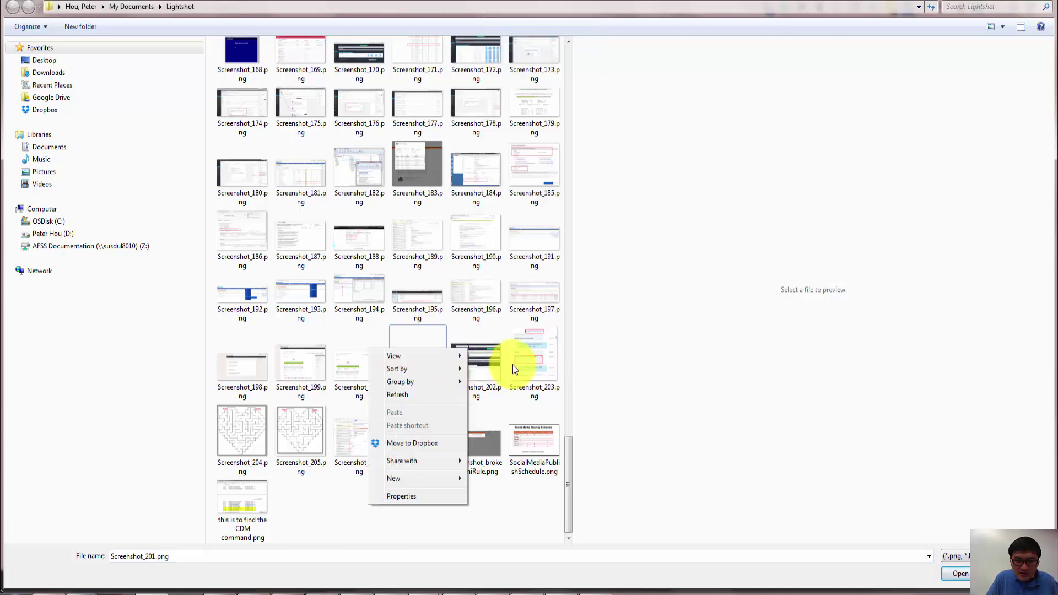
click(378, 292)
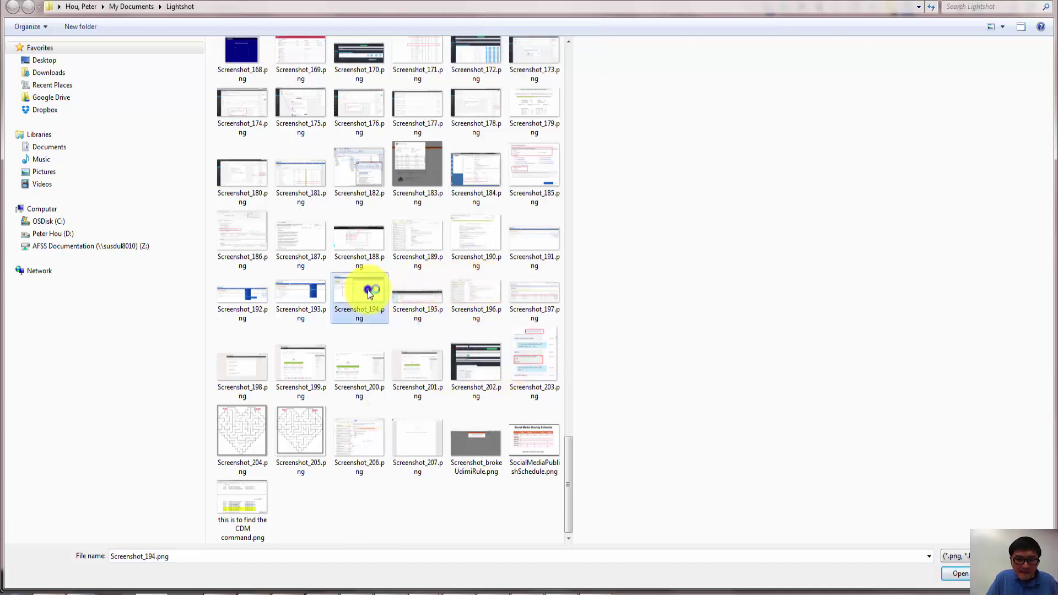
right_click(370, 293)
click(309, 293)
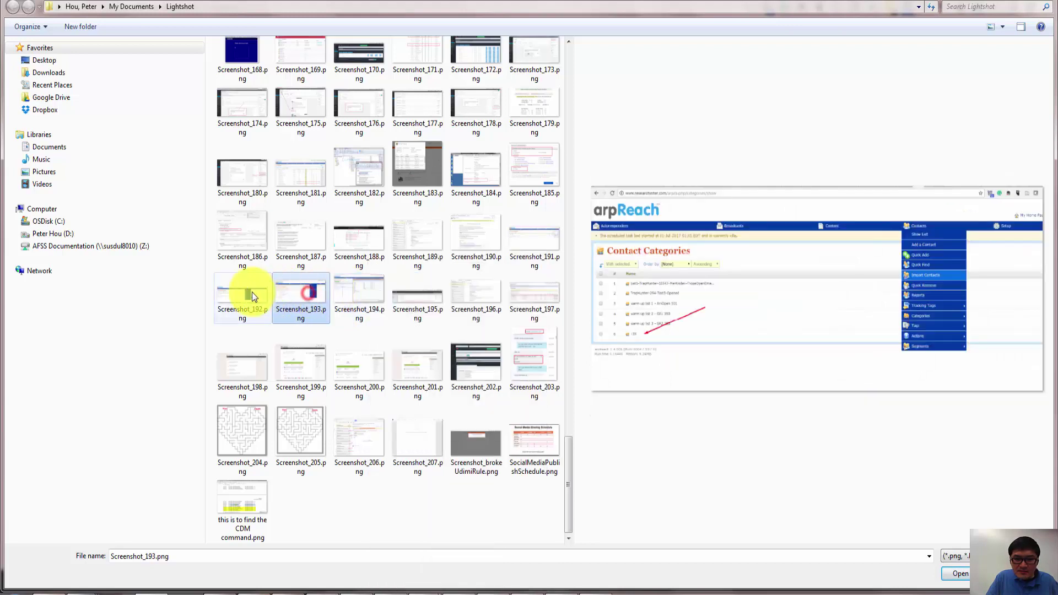
click(239, 292)
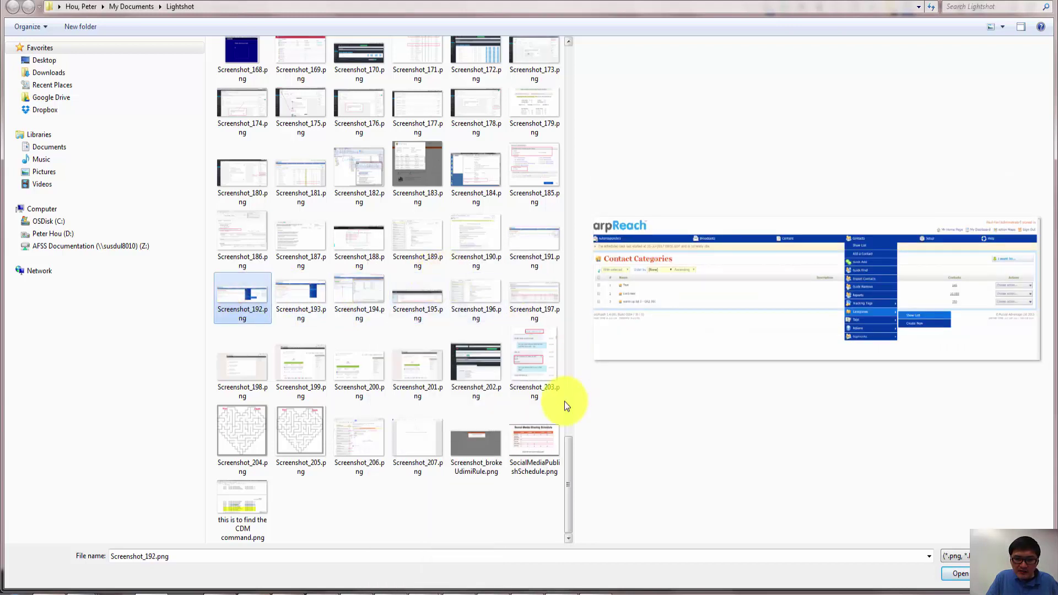
Preview Screenshot_207 back to Screenshot_204 and Screenshot_198 in search of the saved screenshot.
click(414, 437)
click(359, 433)
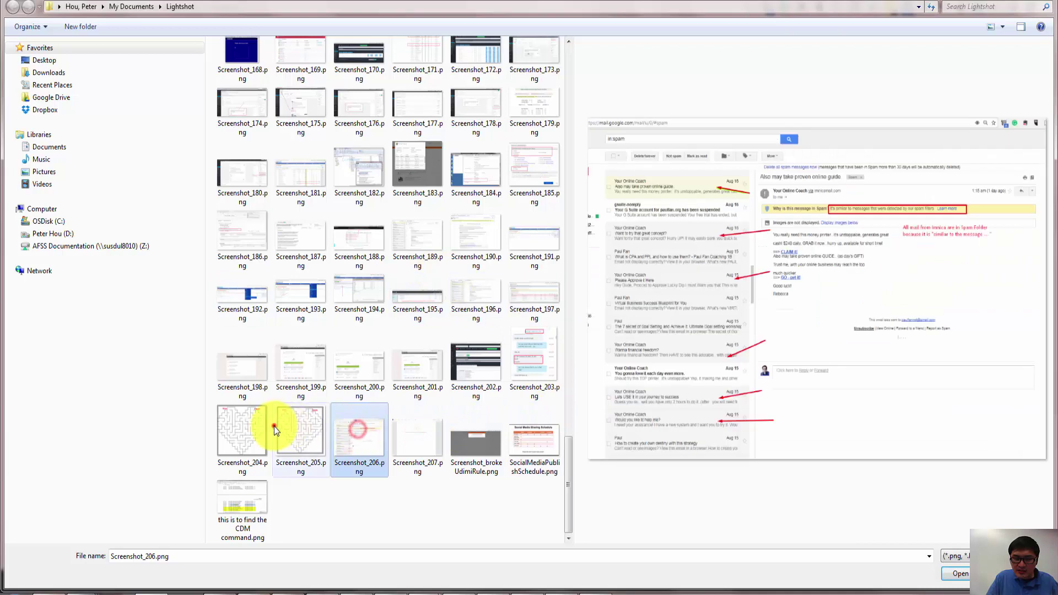
click(278, 428)
click(238, 427)
click(230, 373)
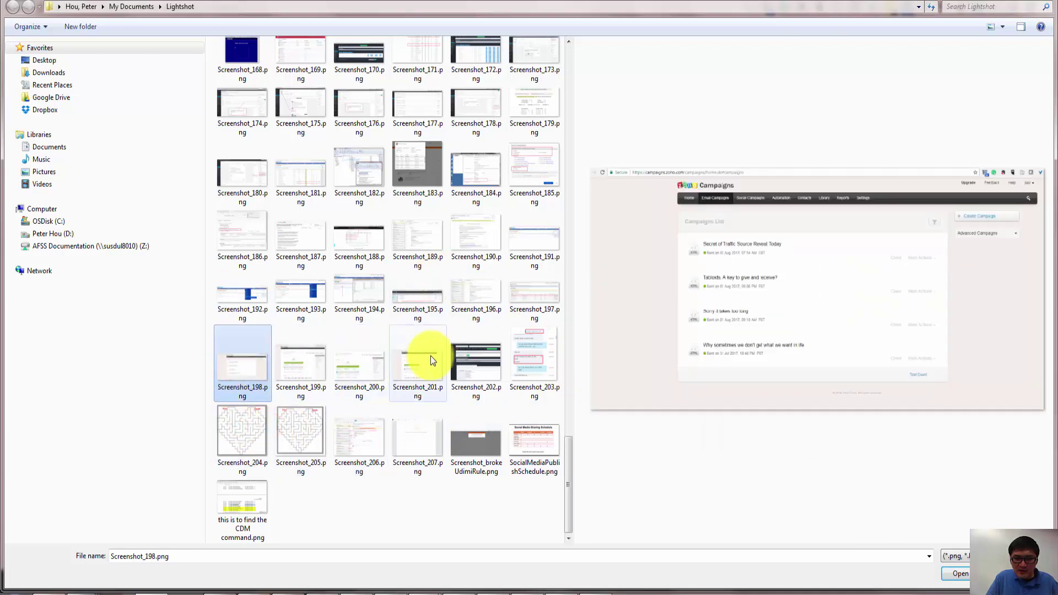
Preview Screenshot_197, Screenshot_191, Screenshot_190 and Screenshot_184 back to Screenshot_180 to find the wanted image.
click(519, 292)
click(515, 236)
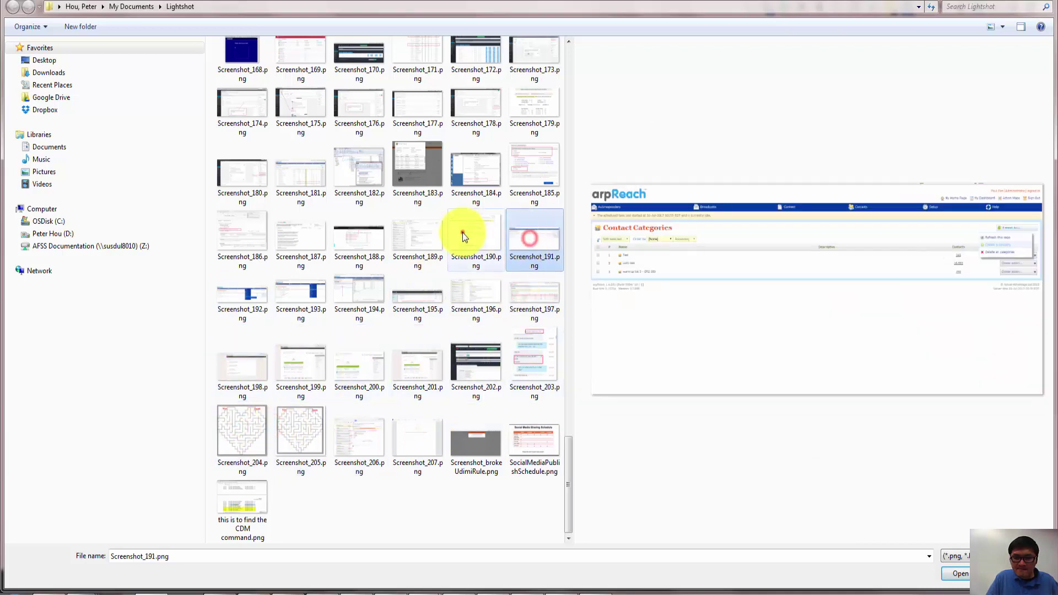
click(462, 230)
click(464, 177)
click(409, 175)
click(342, 161)
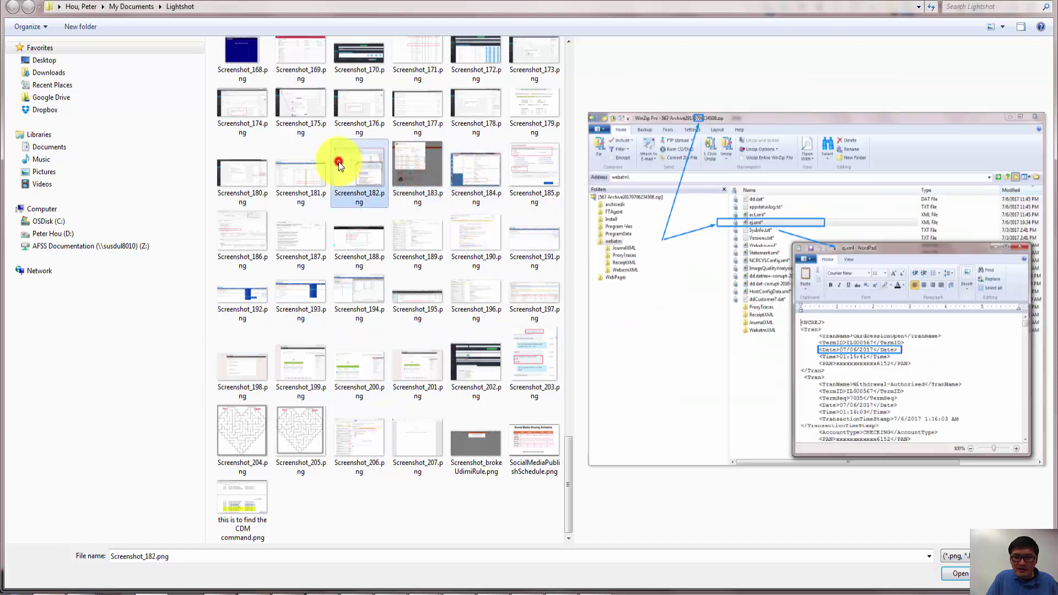
click(297, 163)
click(231, 171)
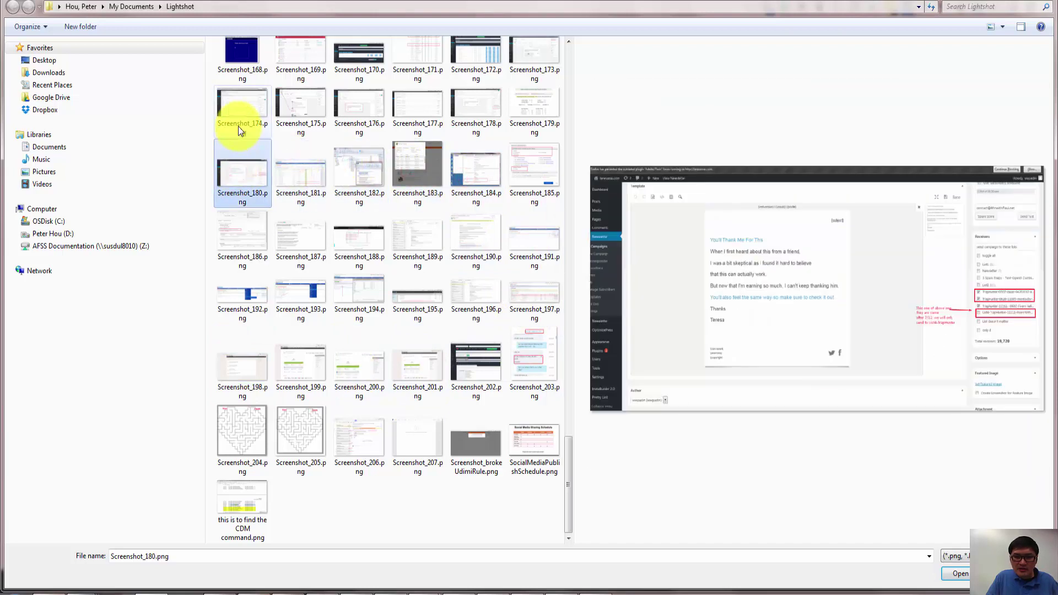
Check the previews of the older screenshots numbered 170 to 175, plus Screenshot_185 and Screenshot_191.
click(246, 109)
click(287, 109)
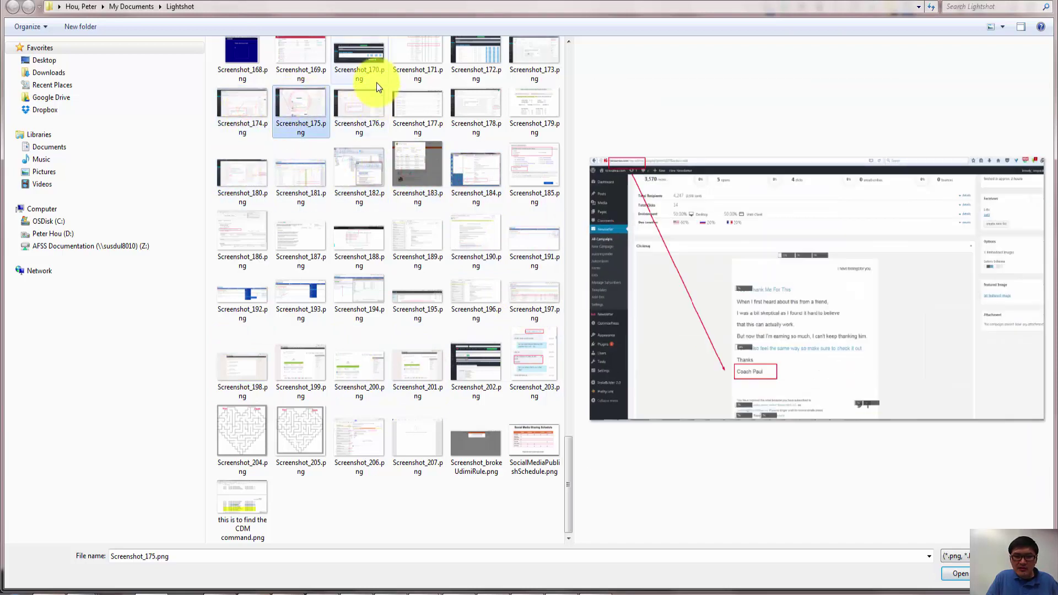
click(361, 59)
click(473, 84)
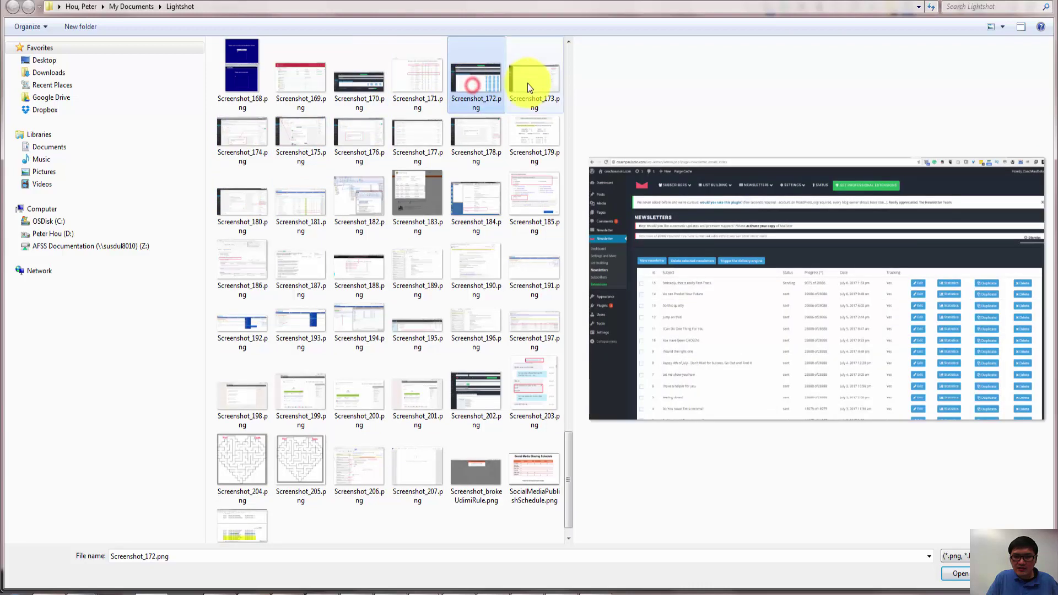
click(530, 78)
click(533, 194)
click(534, 260)
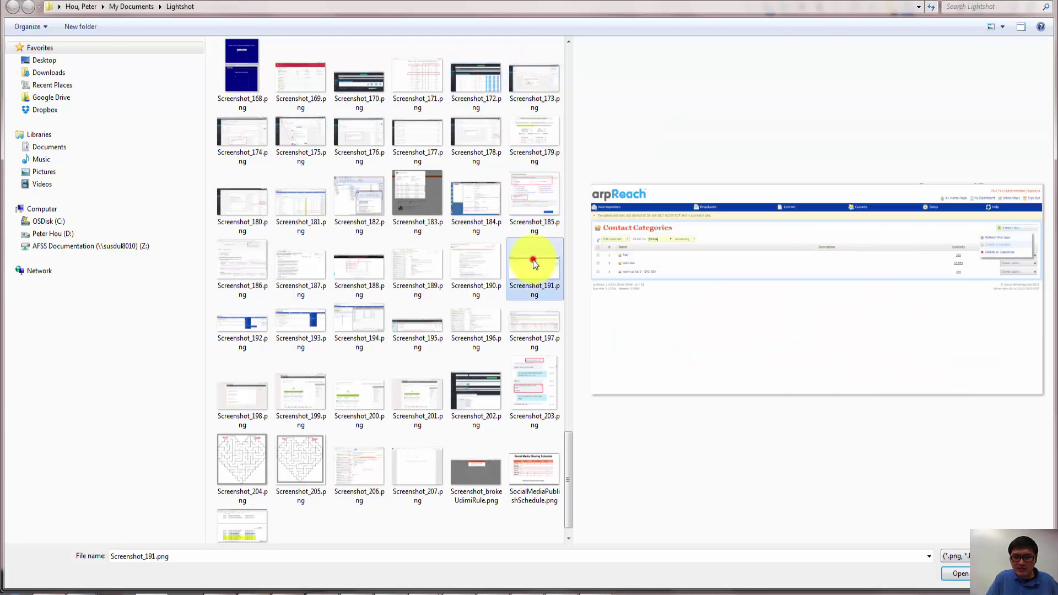
Preview Screenshot_190 back to Screenshot_186, and bring Screenshot_187 with the GetResponse account deactivation email back into view.
click(505, 266)
click(424, 274)
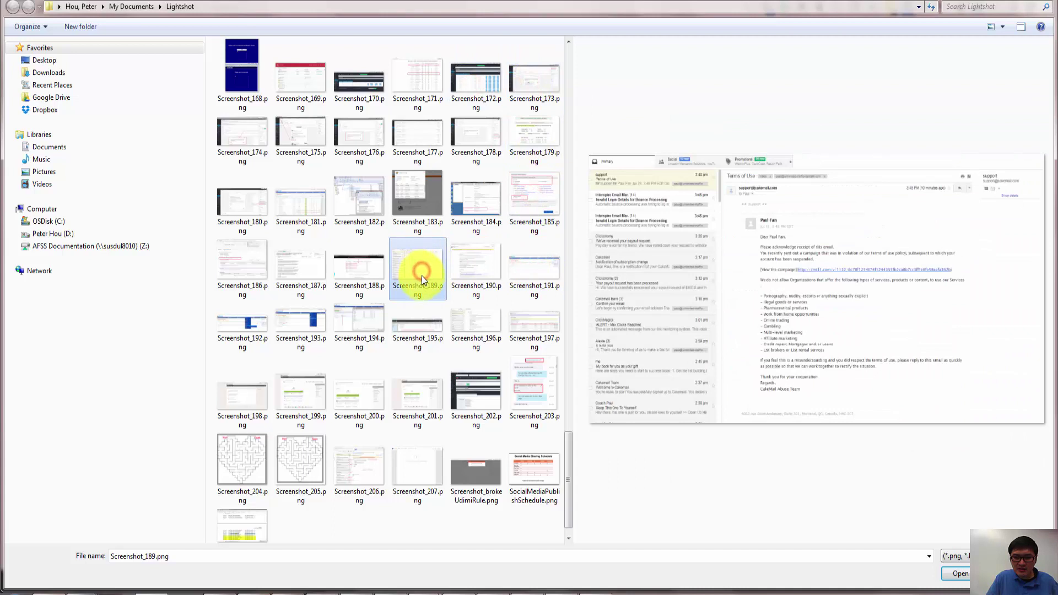
click(372, 266)
click(323, 266)
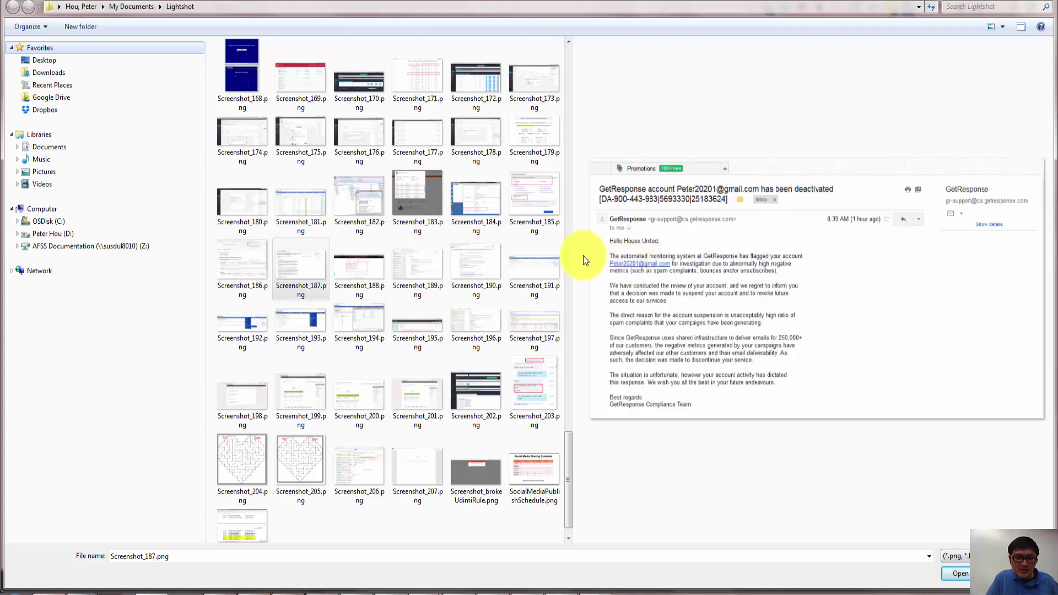
click(256, 261)
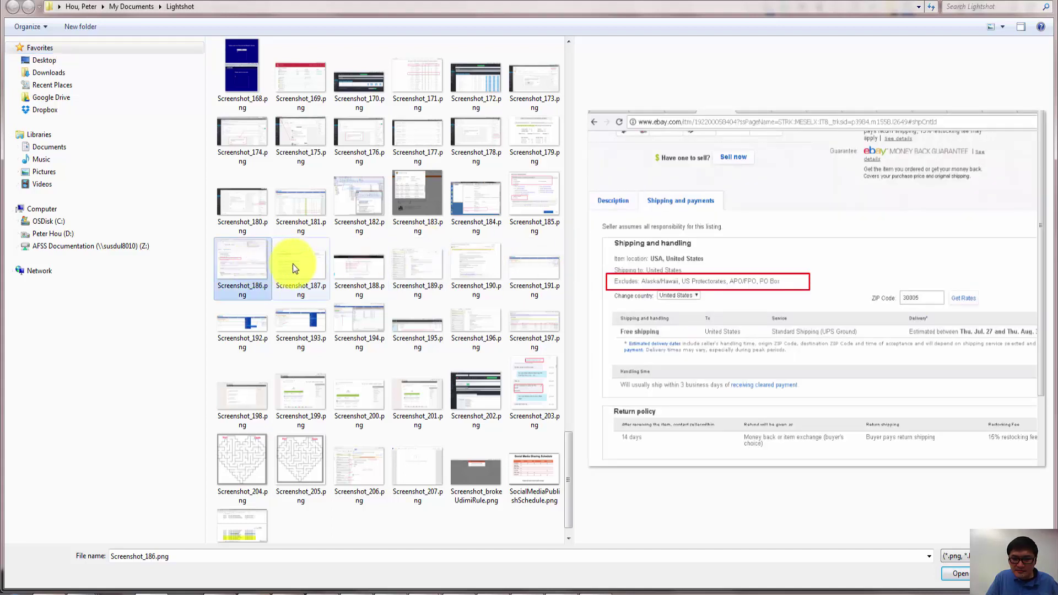
click(296, 265)
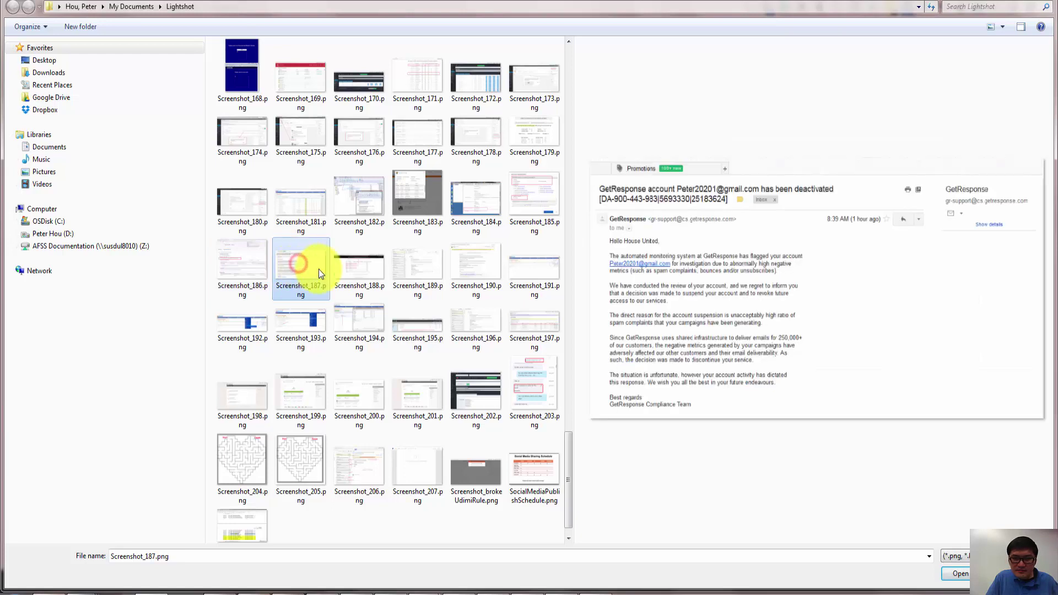
Preview Screenshot_193 and Screenshot_194, leave the image selection without attaching anything and return to the Sendlane subscribers page.
click(302, 317)
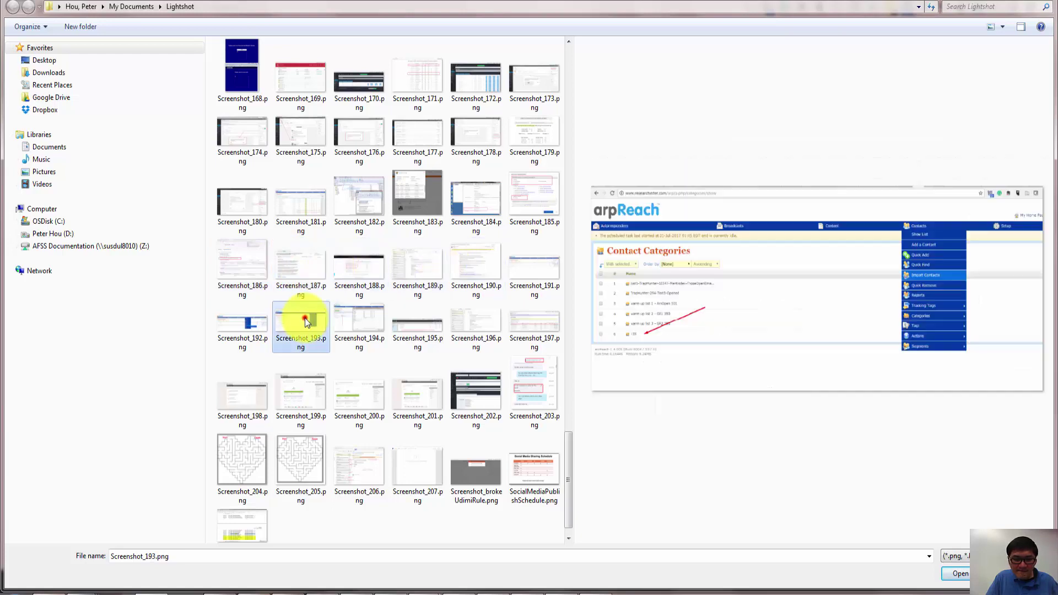
click(361, 315)
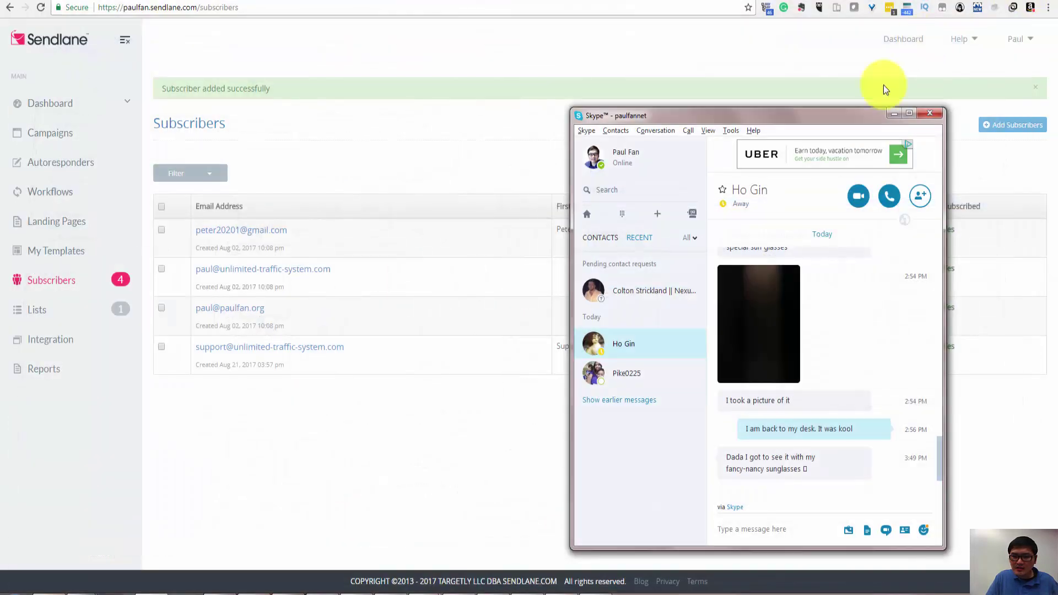
click(469, 448)
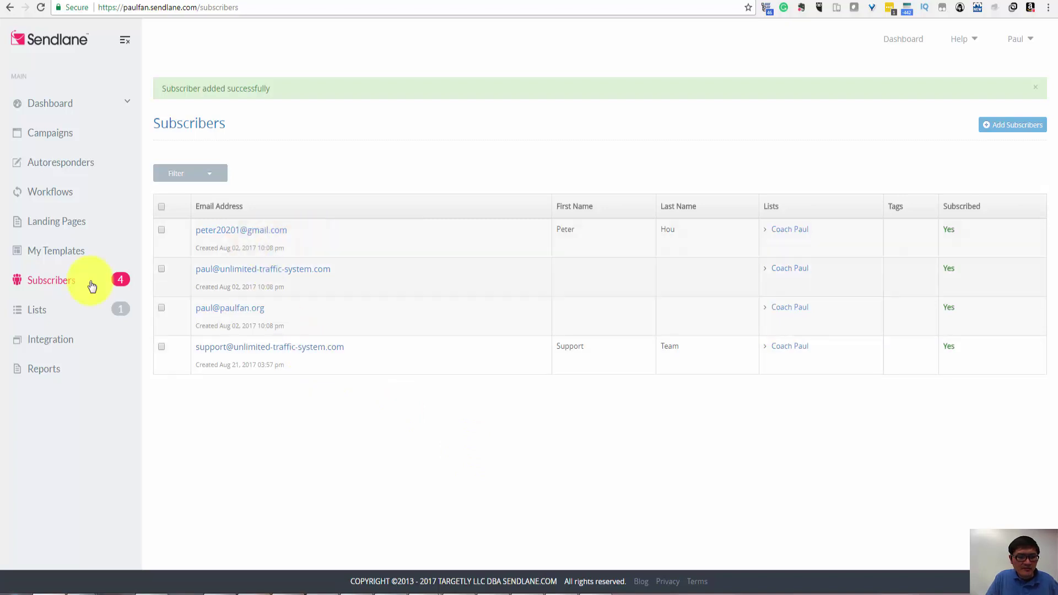
Look at the subscriber lists, and create a new subscription form named "Blog" for the existing list.
click(39, 316)
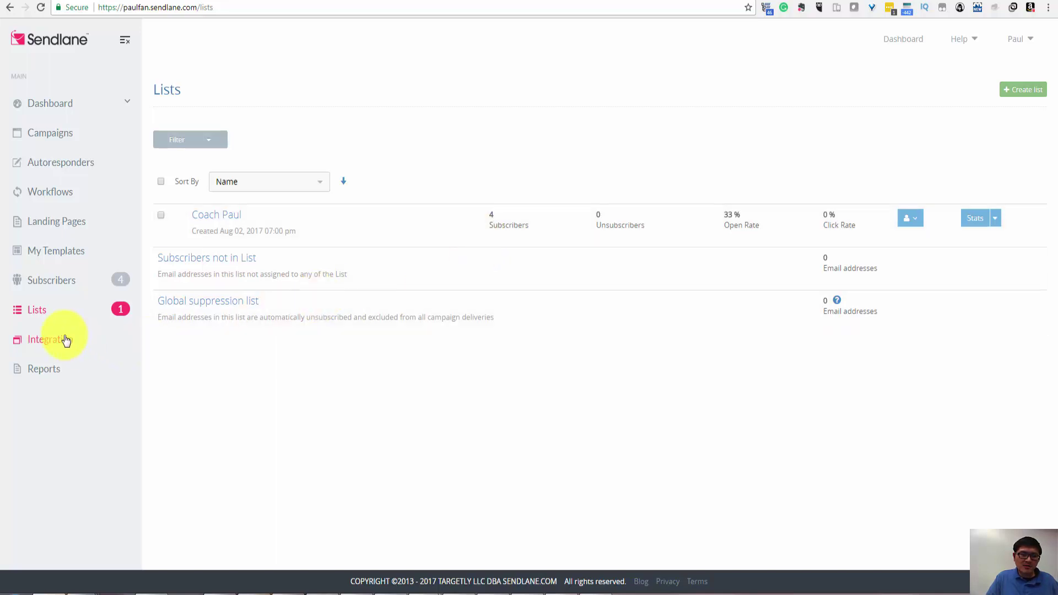
click(64, 339)
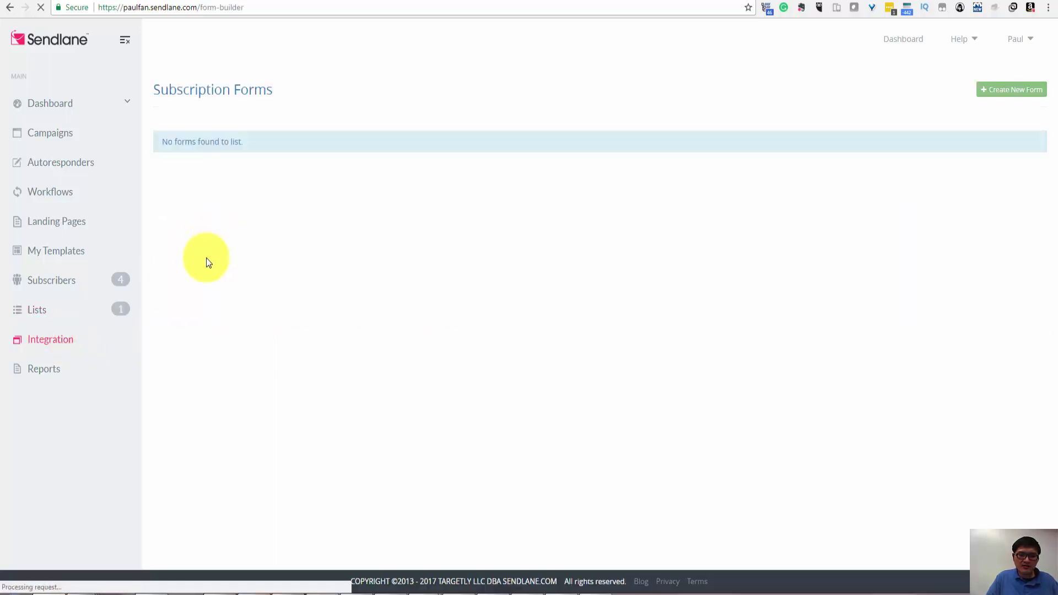
click(992, 93)
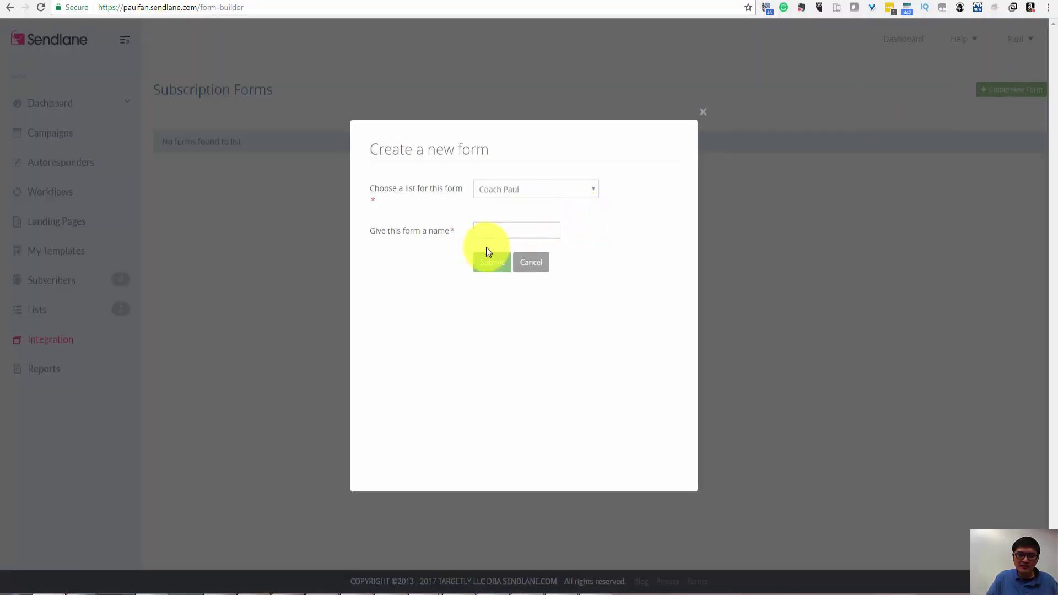
click(507, 229)
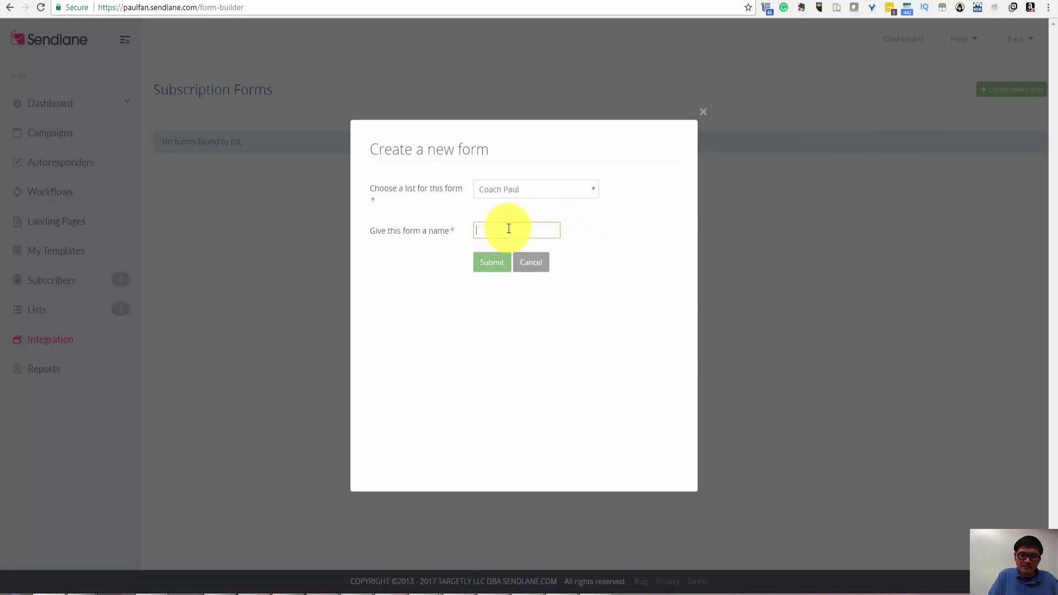
text(Blog)
click(492, 265)
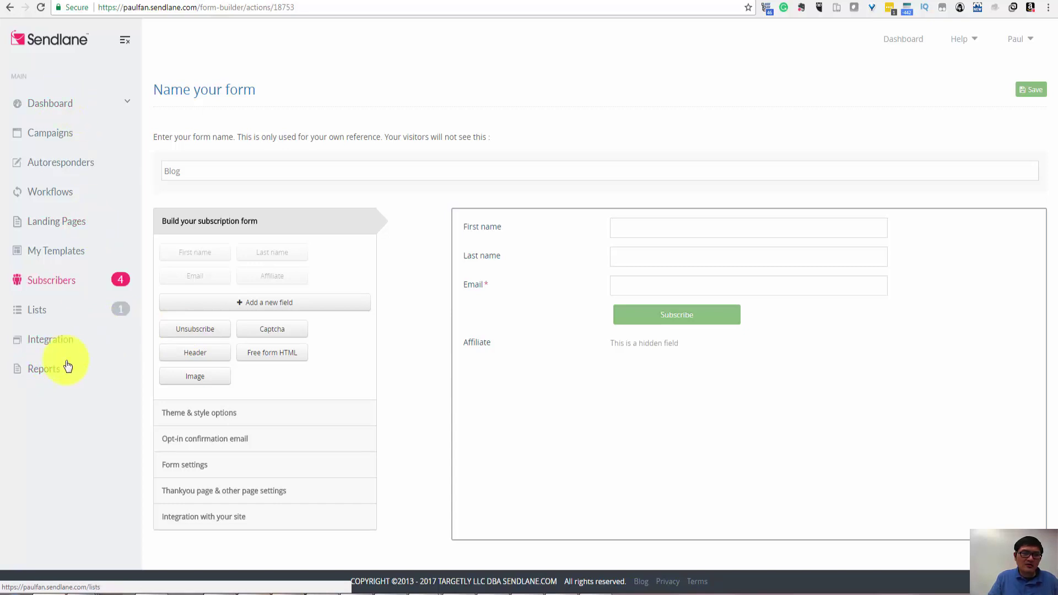
Leave the form builder for the lists overview and go to the dashboard.
click(141, 312)
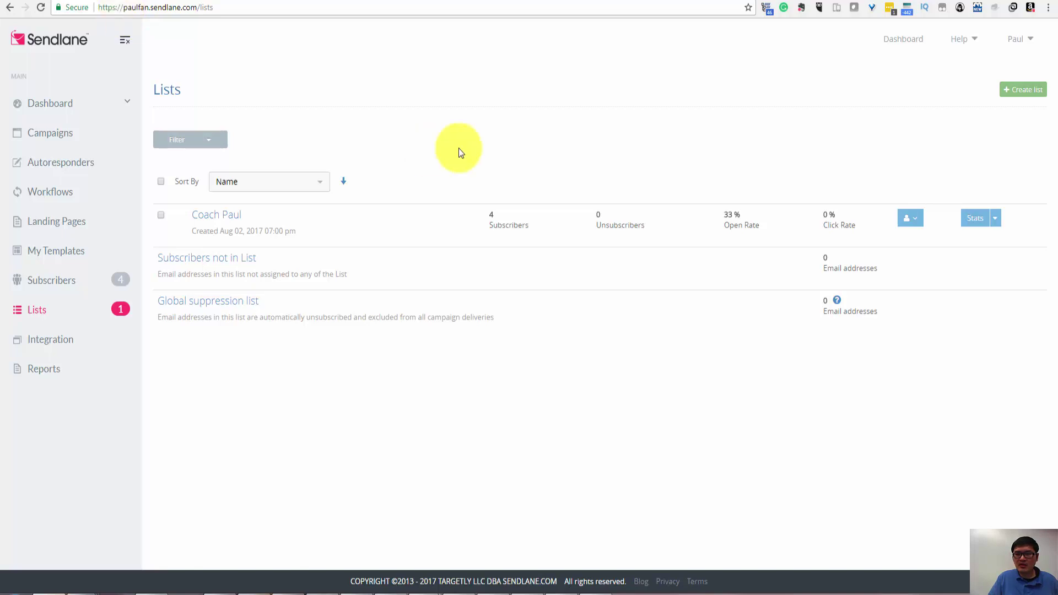
click(906, 40)
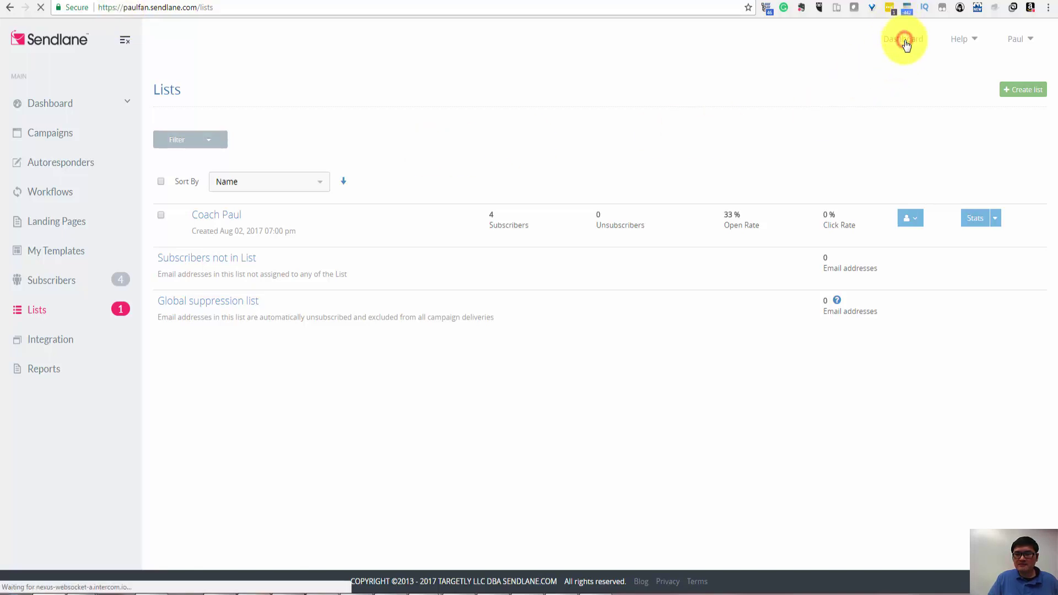